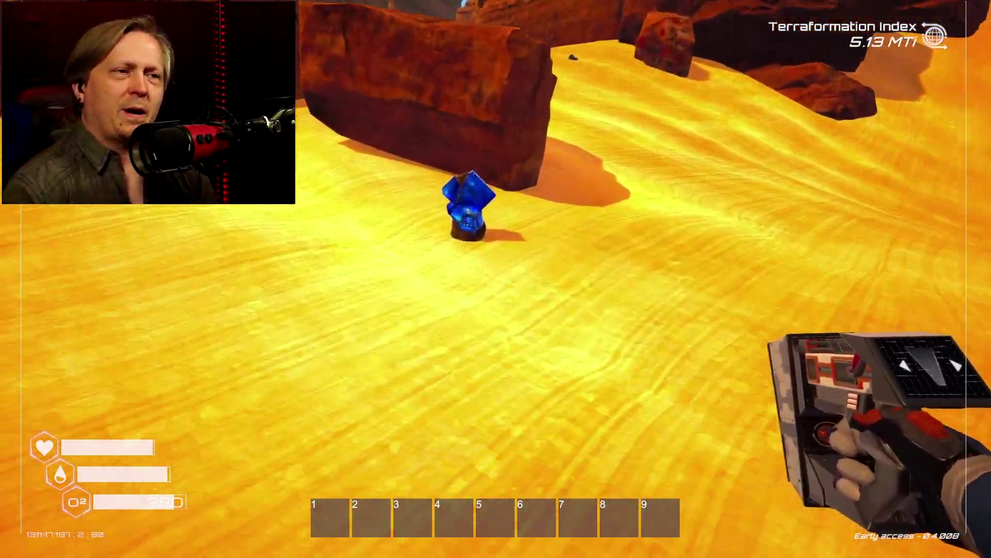
Mine the blue Cobalt crystal and the Silicon rock, then walk toward the desert cliff.
key(w)
click(496, 279)
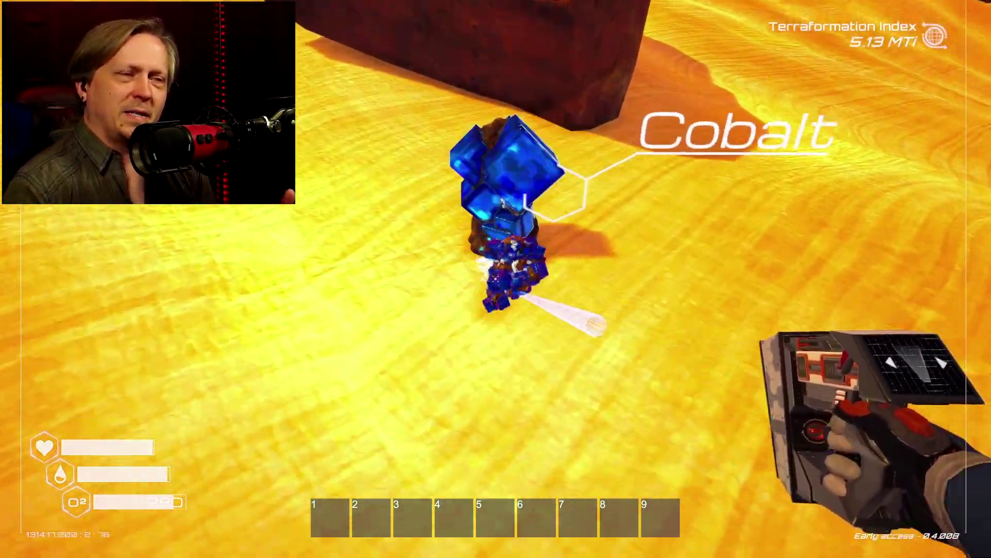
key(w)
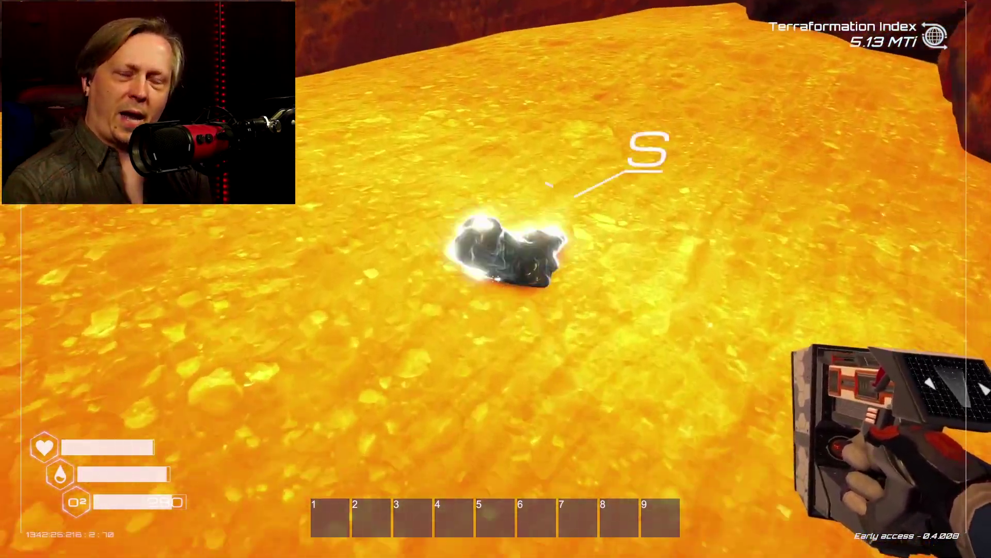
click(496, 279)
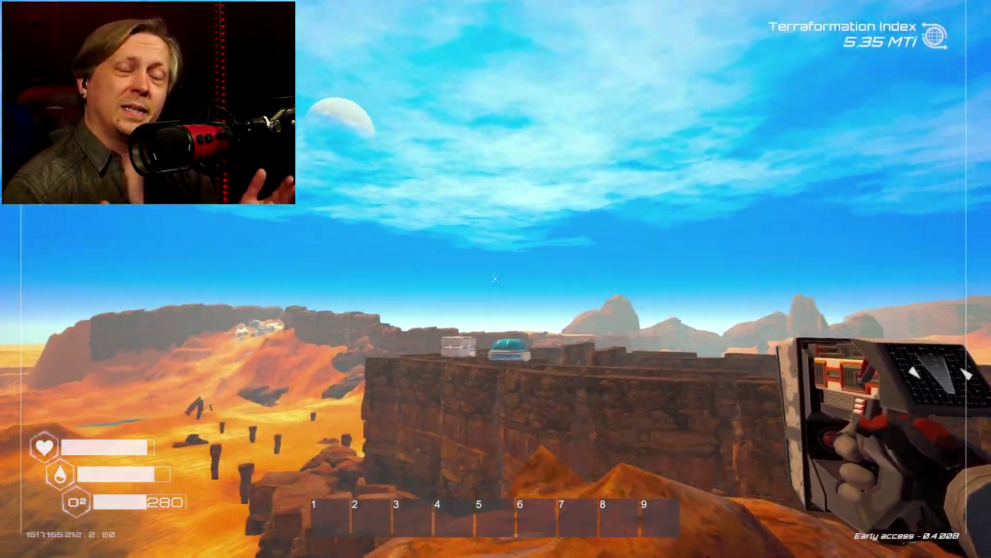
key(w)
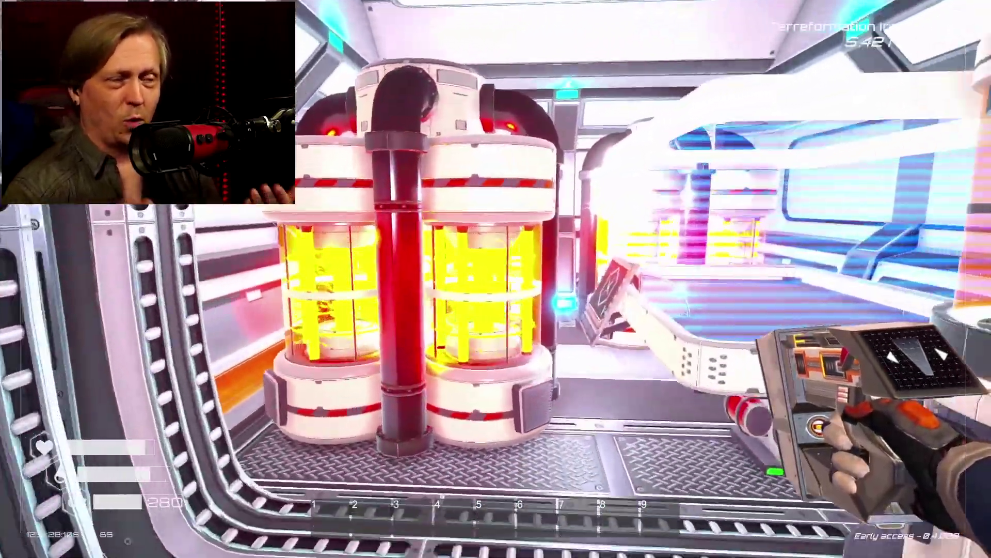
key(e)
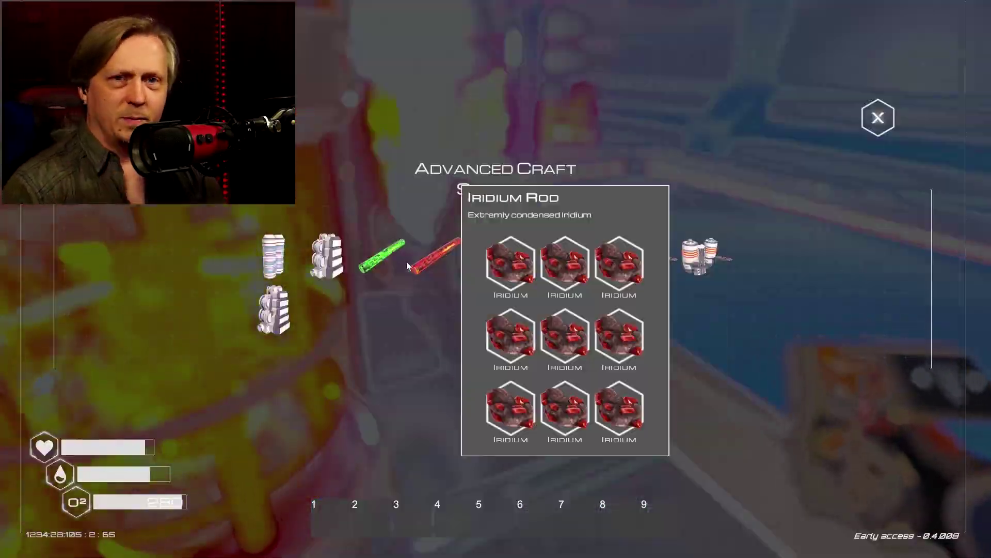
key(Escape)
key(Tab)
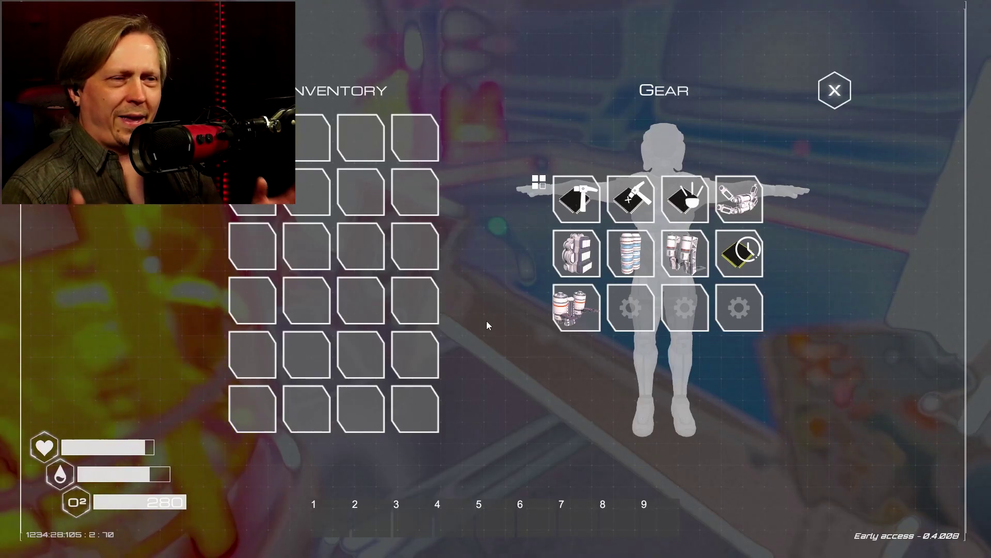
key(Tab)
key(e)
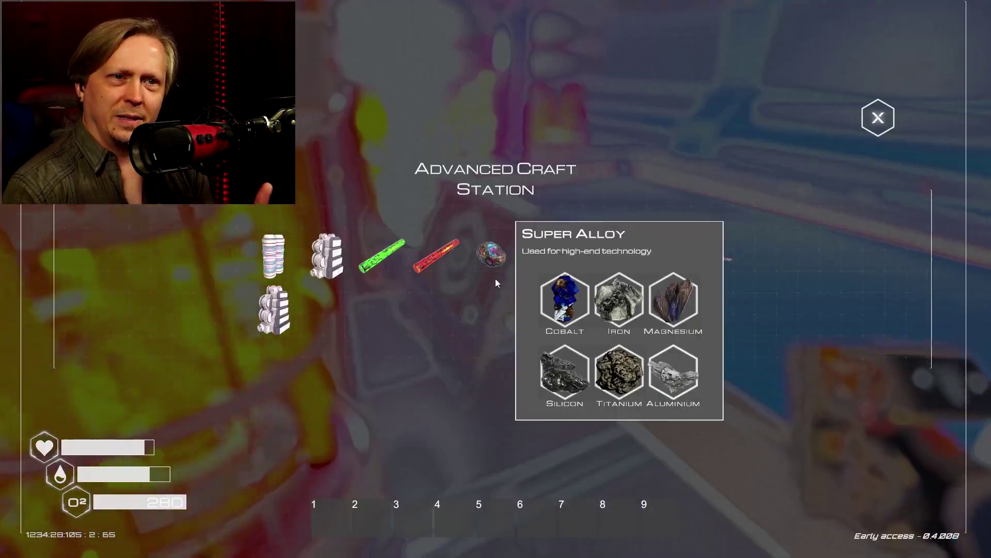
mouse_move(438, 272)
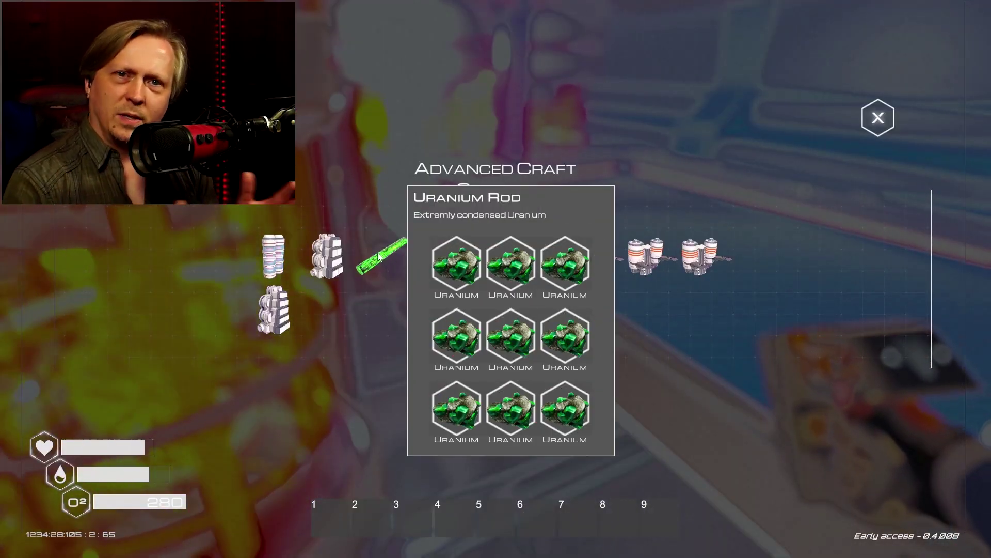
click(379, 257)
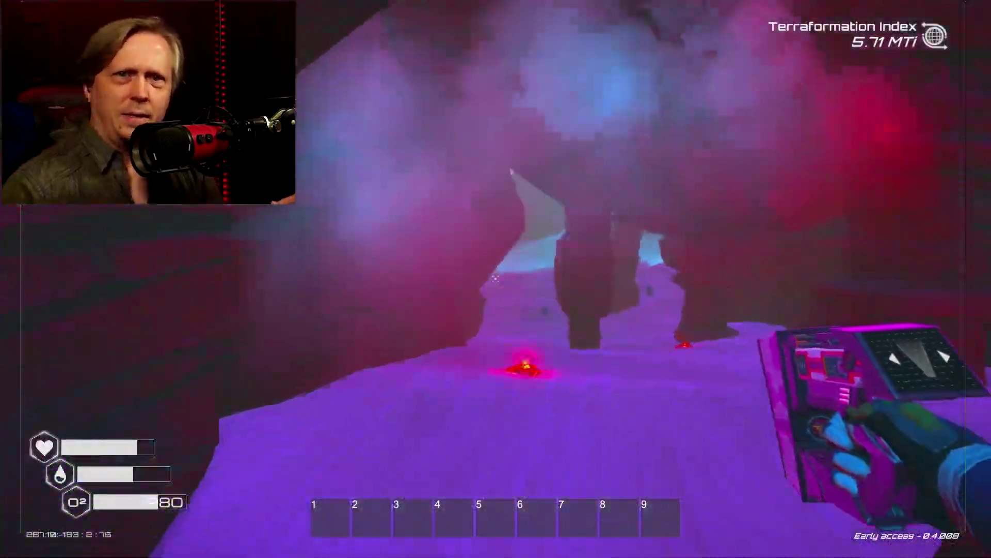
Run out of the cave across the orange desert, past the base wreckage and rock pillars.
key(w)
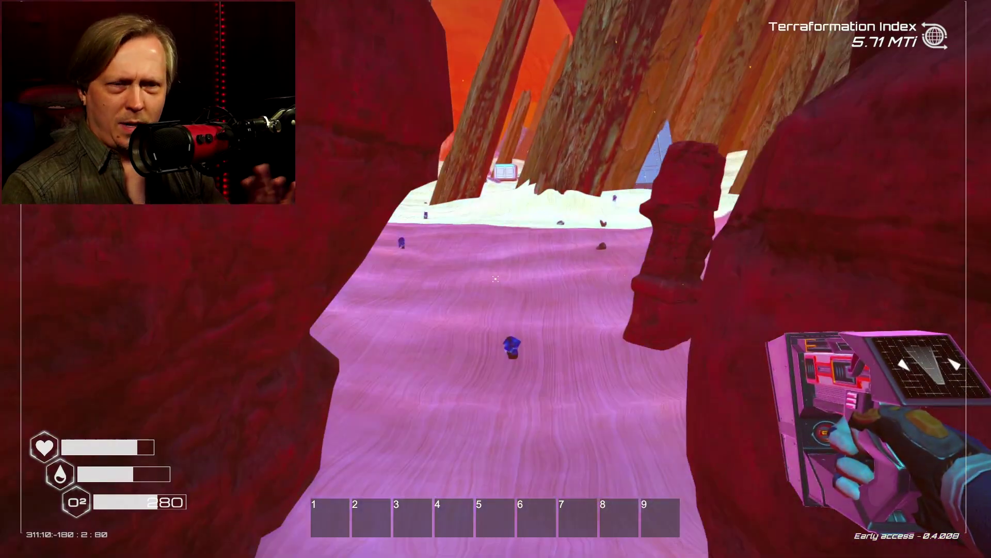
key(w)
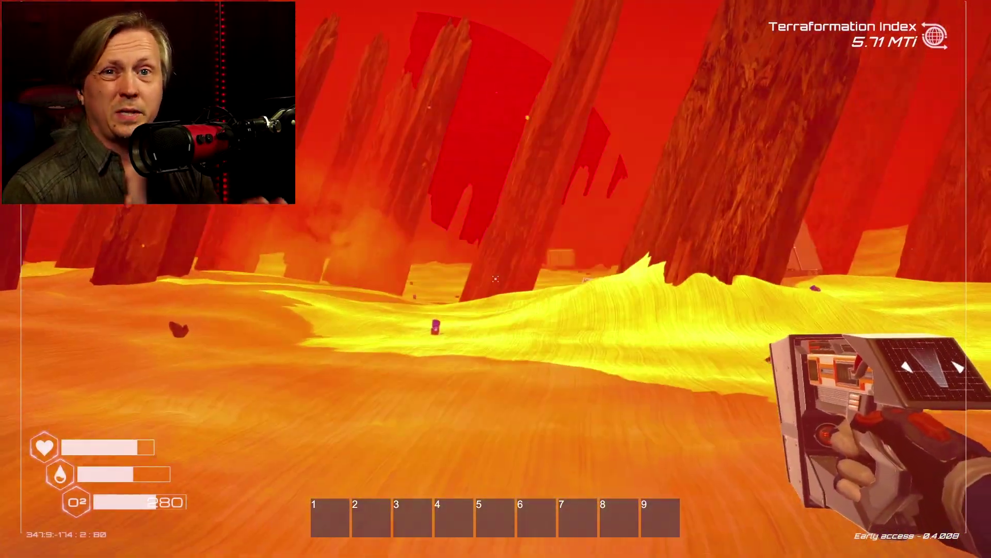
key(w)
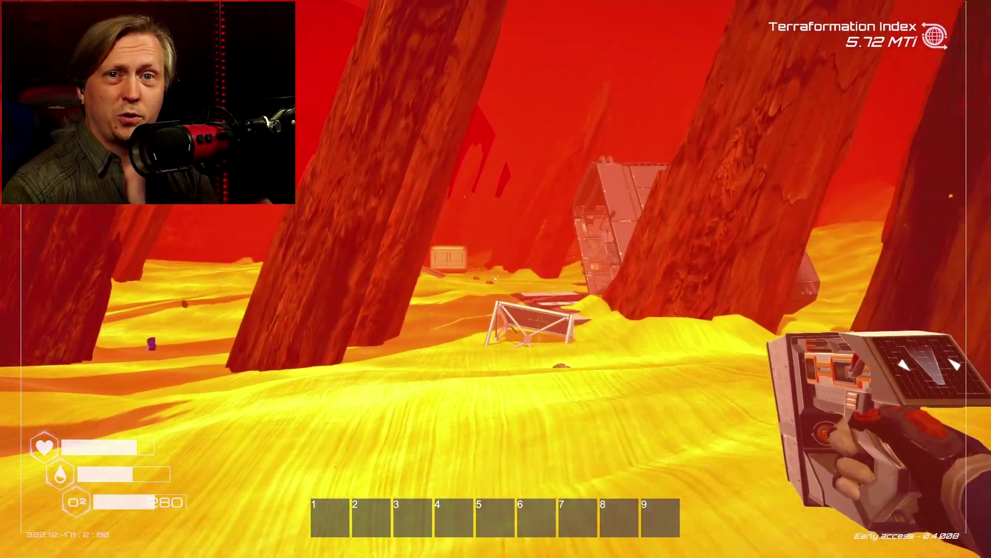
key(w)
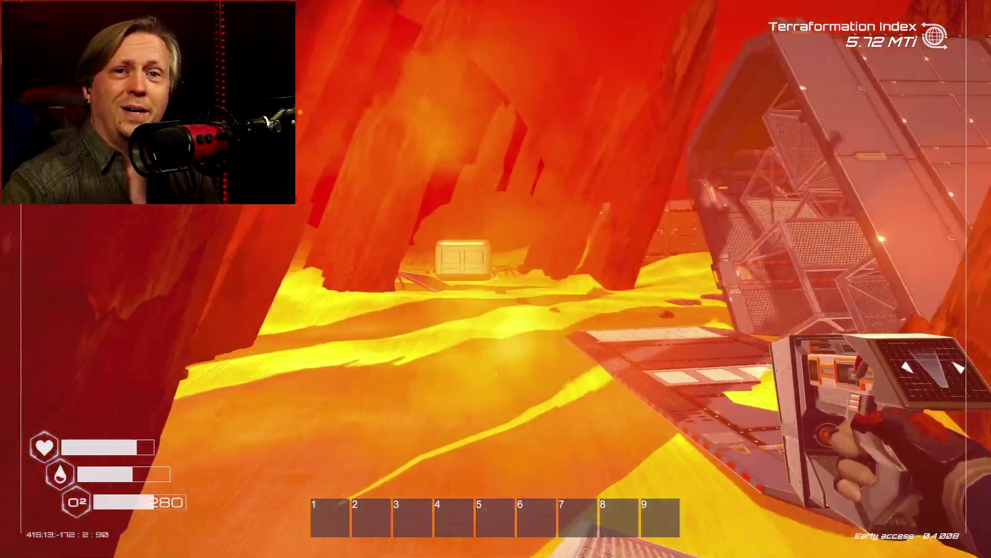
key(w)
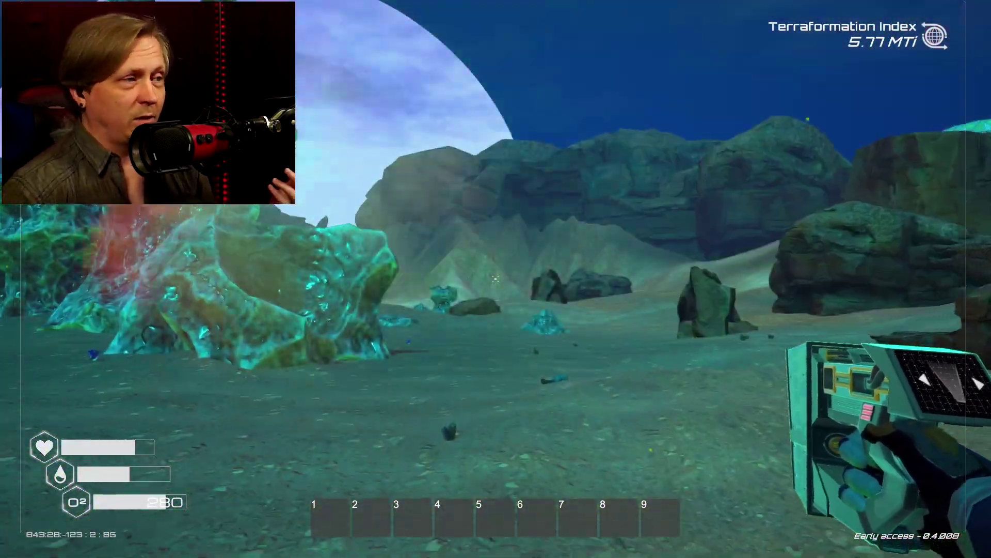
Continue through the green-crystal valley until the base in the valley comes into view.
key(w)
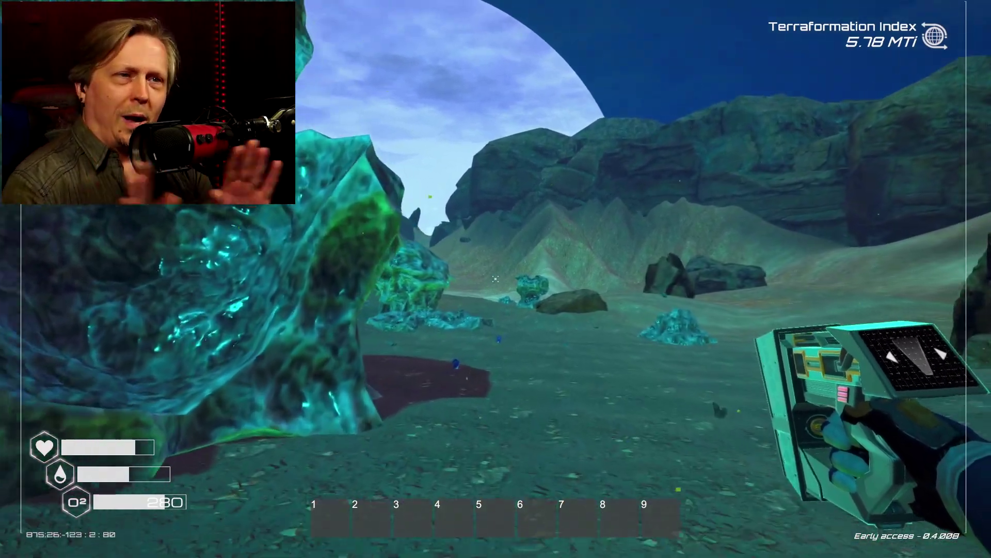
key(w)
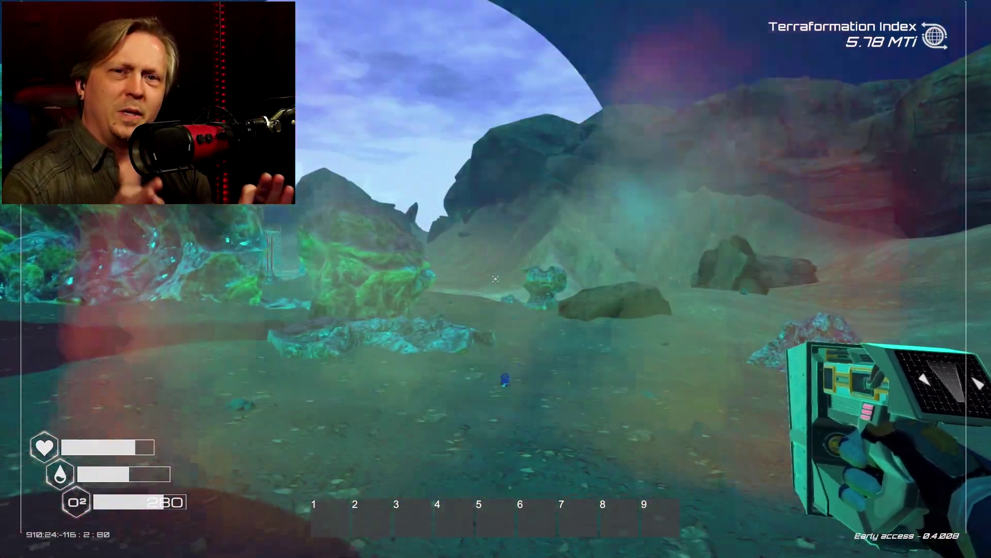
key(w)
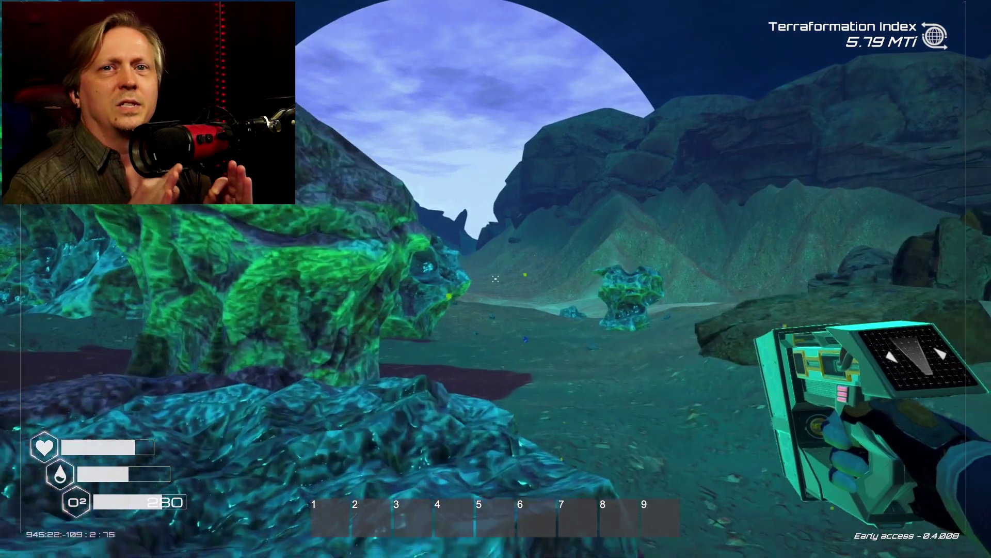
key(w)
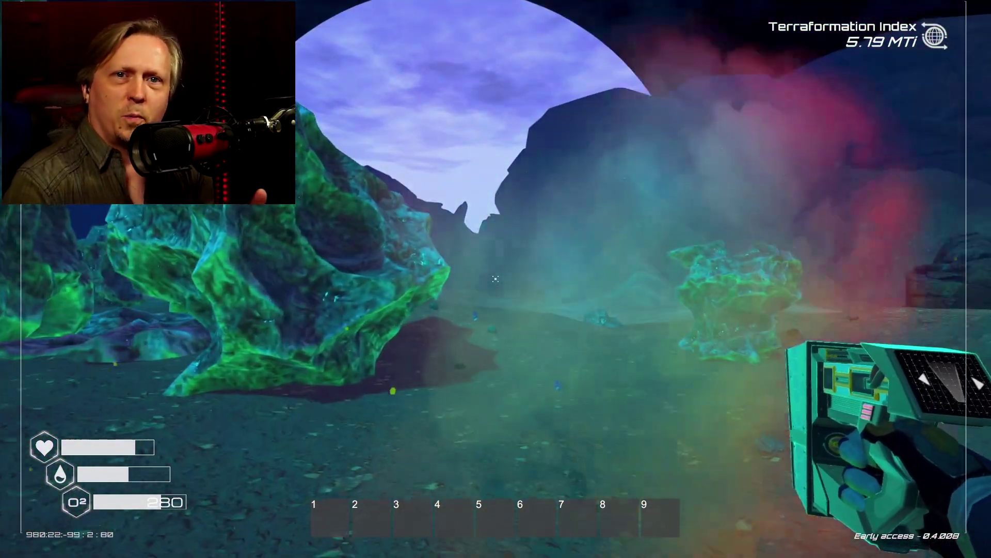
key(w)
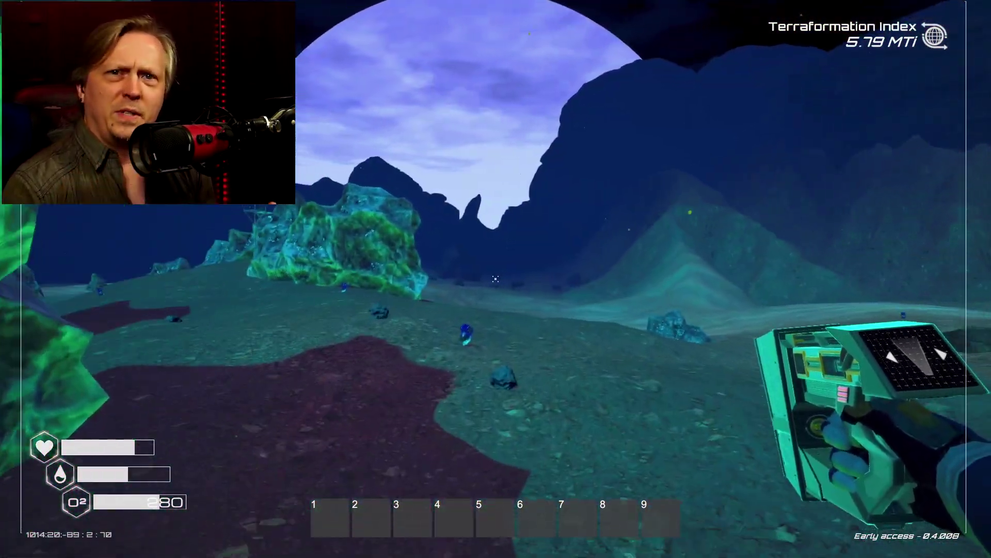
key(w)
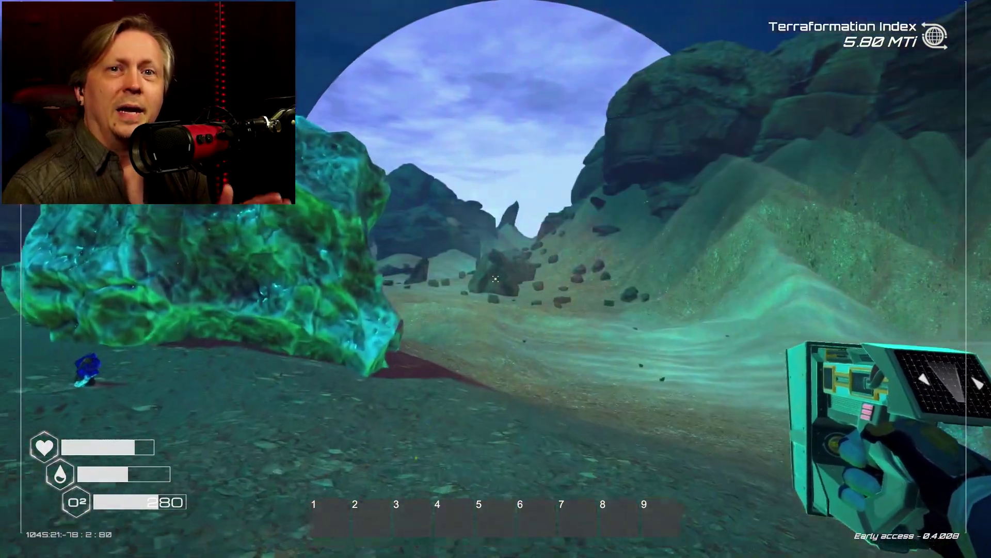
key(w)
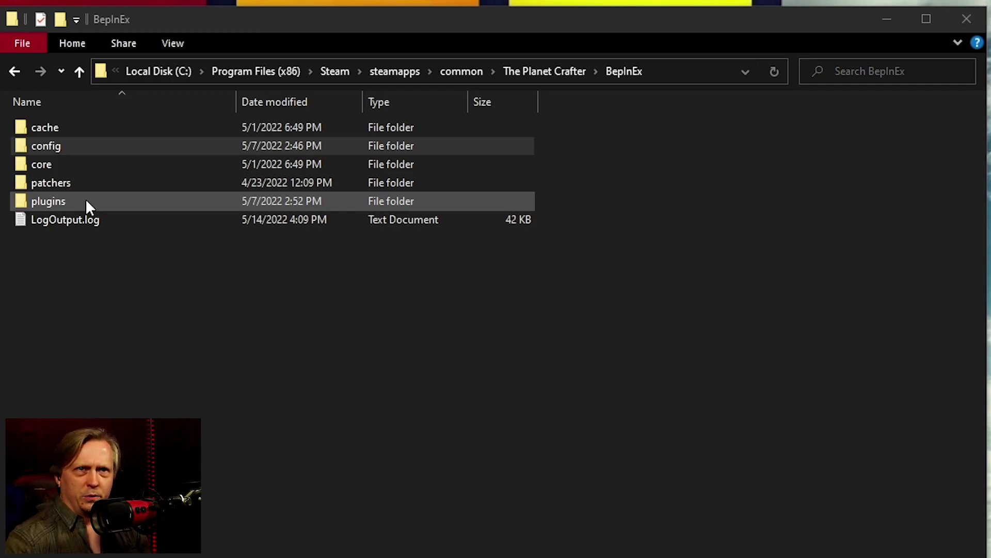
Open the config folder inside The Planet Crafter's BepInEx folder.
double_click(76, 148)
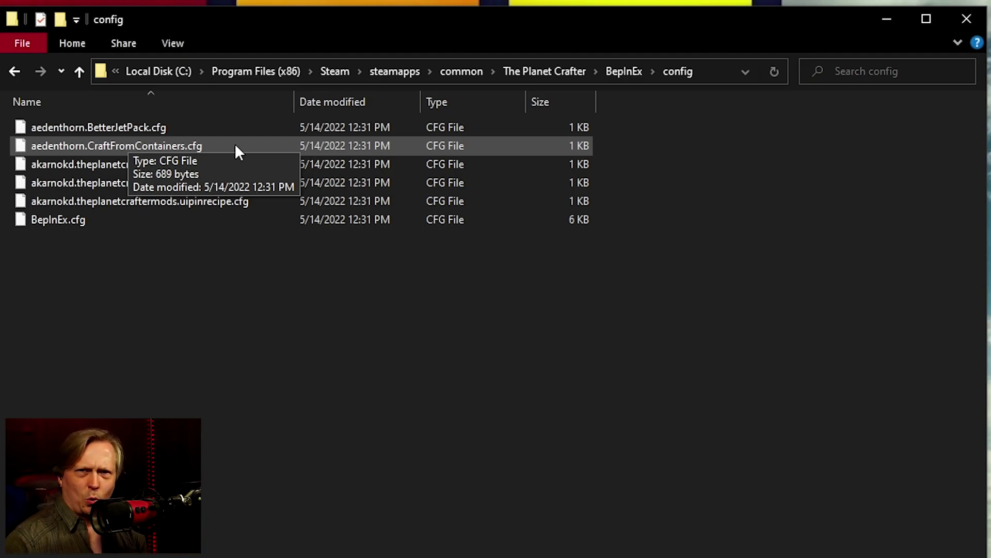
Open aedenthorn.CraftFromContainers.cfg with Notepad, chosen from the list of more apps.
right_click(235, 146)
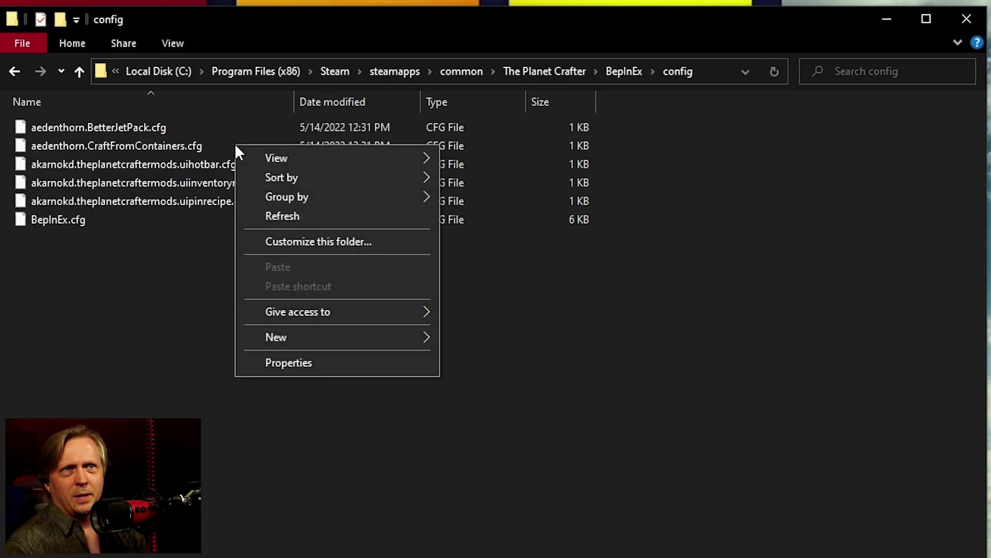
right_click(191, 146)
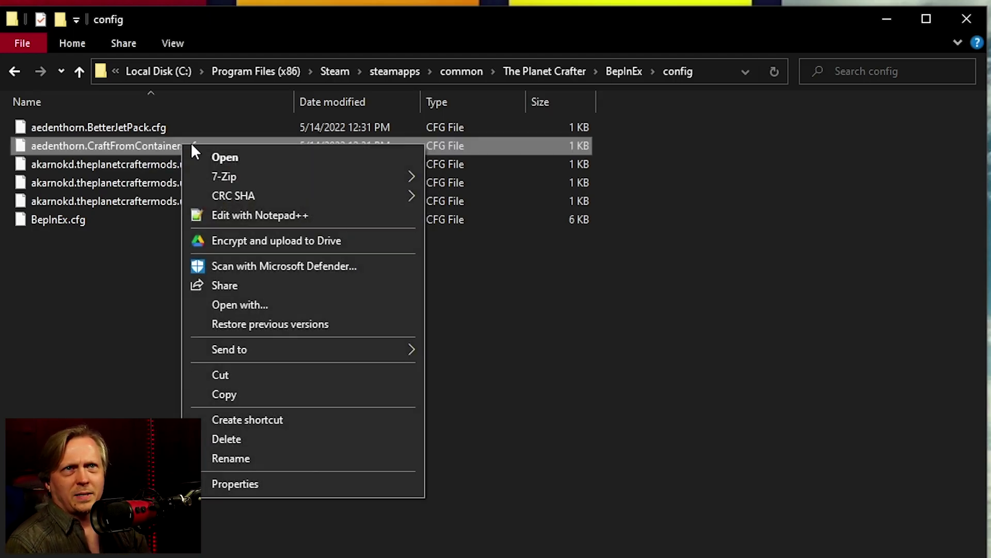
click(242, 158)
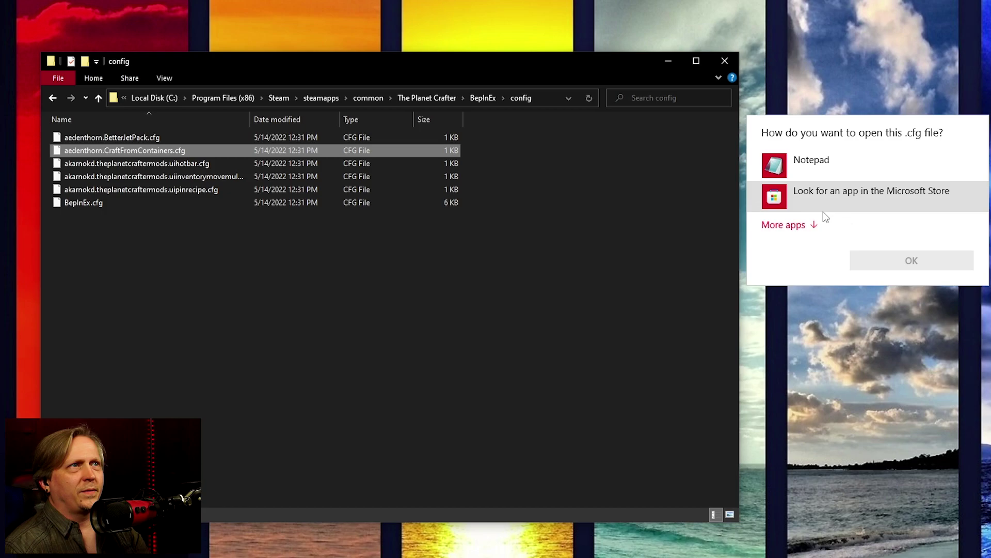
click(805, 224)
scroll(908, 266, down, 2)
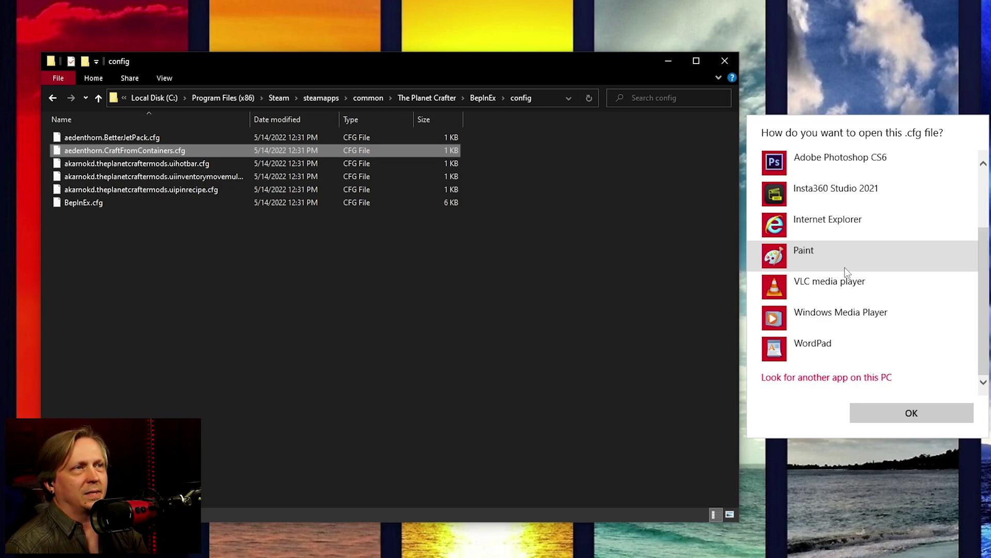
scroll(845, 268, up, 2)
click(813, 159)
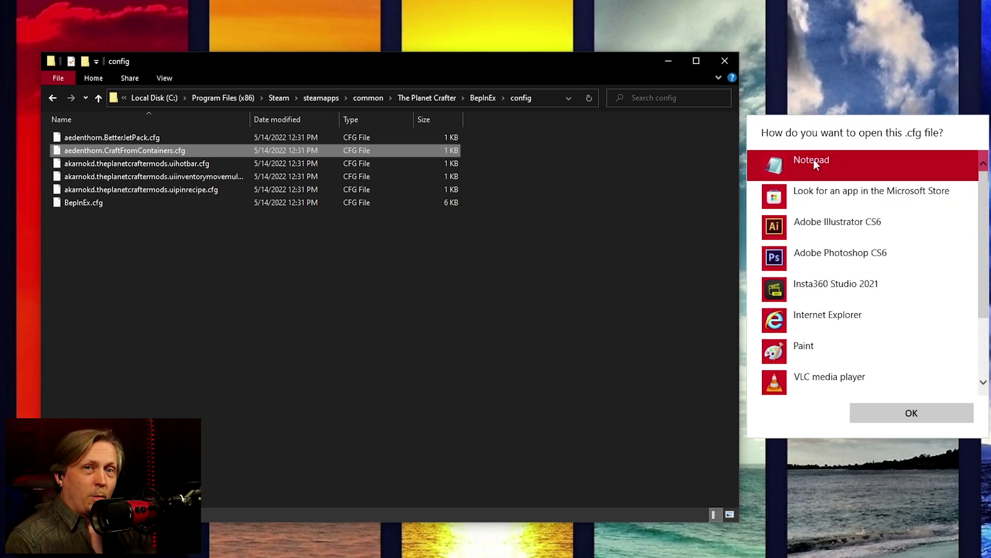
click(910, 411)
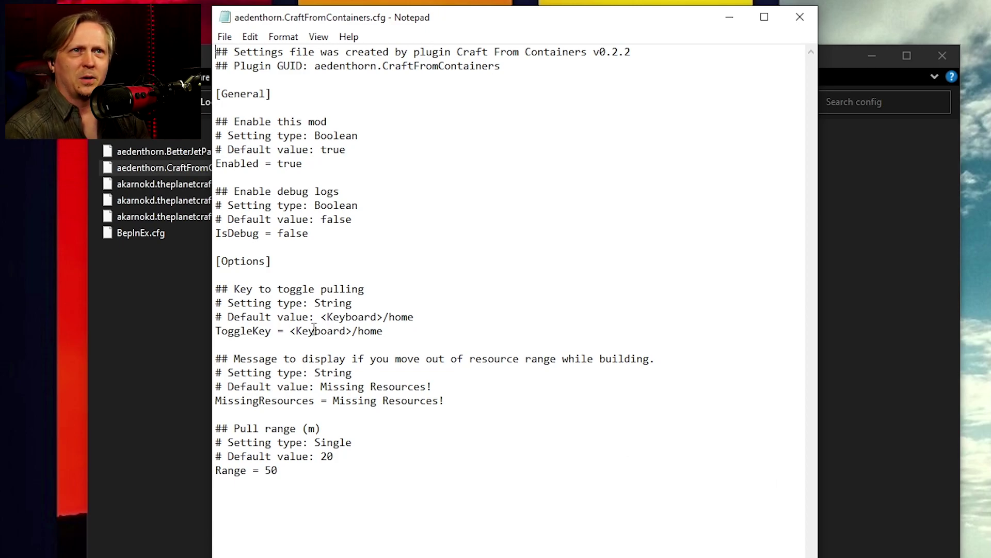
drag(292, 332, 358, 332)
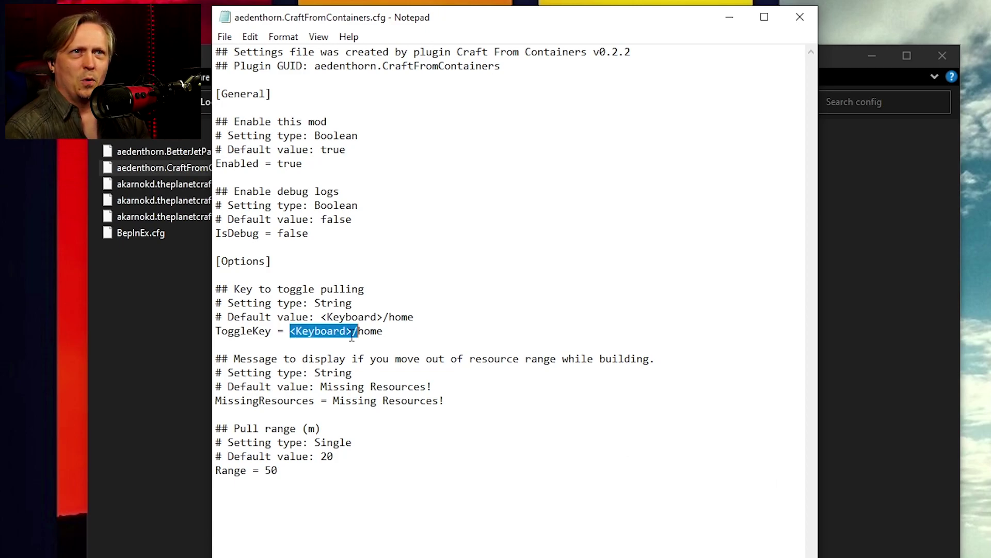
click(397, 330)
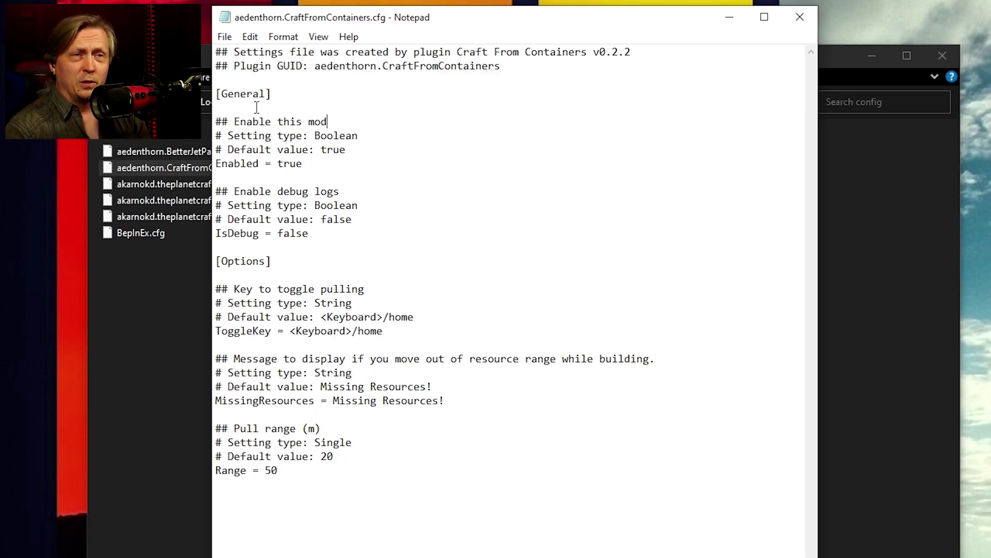
drag(219, 121, 386, 118)
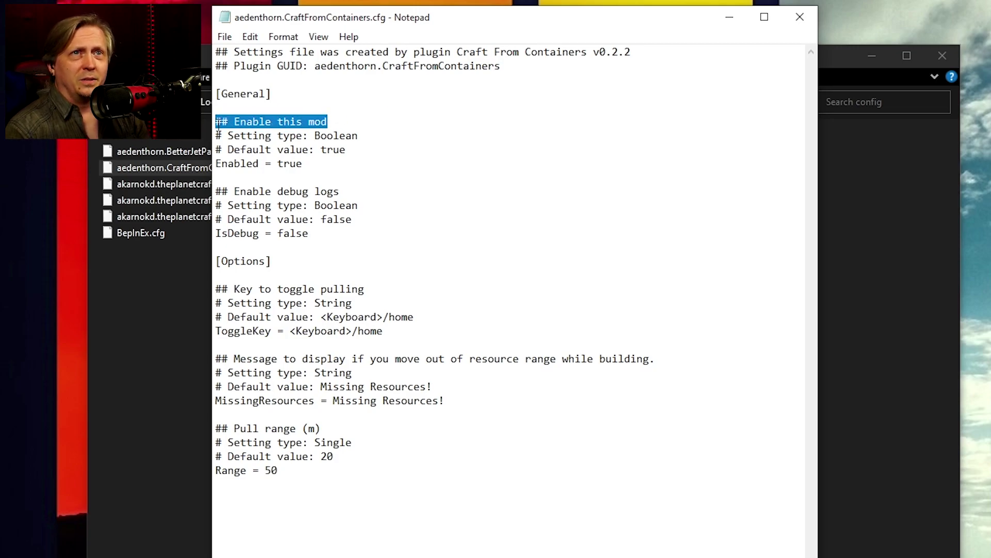
click(218, 123)
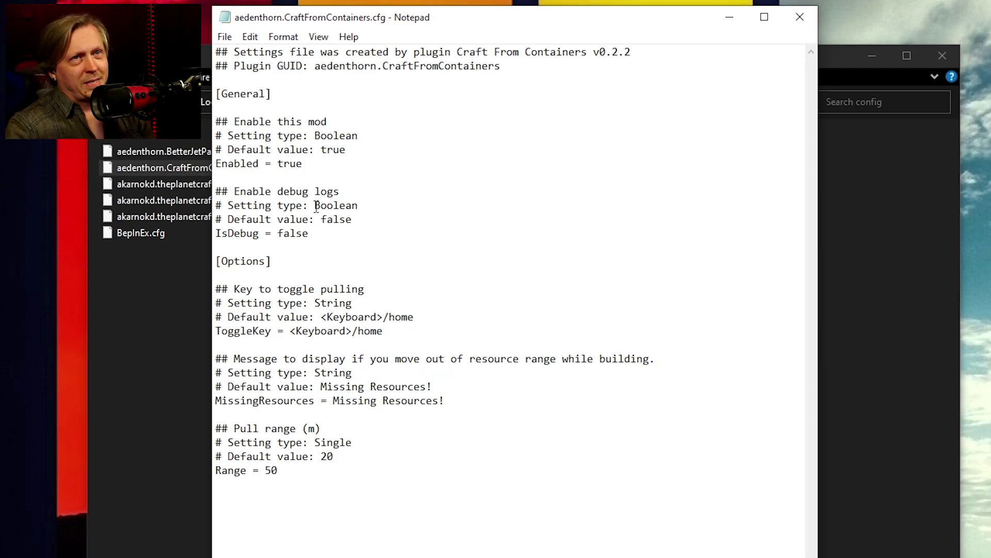
drag(216, 135, 223, 136)
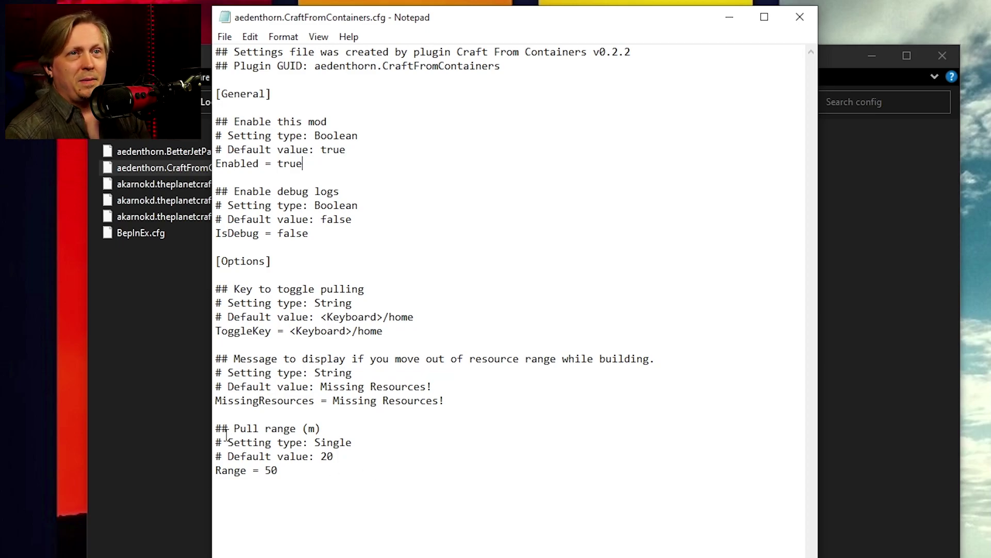
Change the CraftFromContainers pull Range value from 50 to 100.
drag(217, 430, 344, 477)
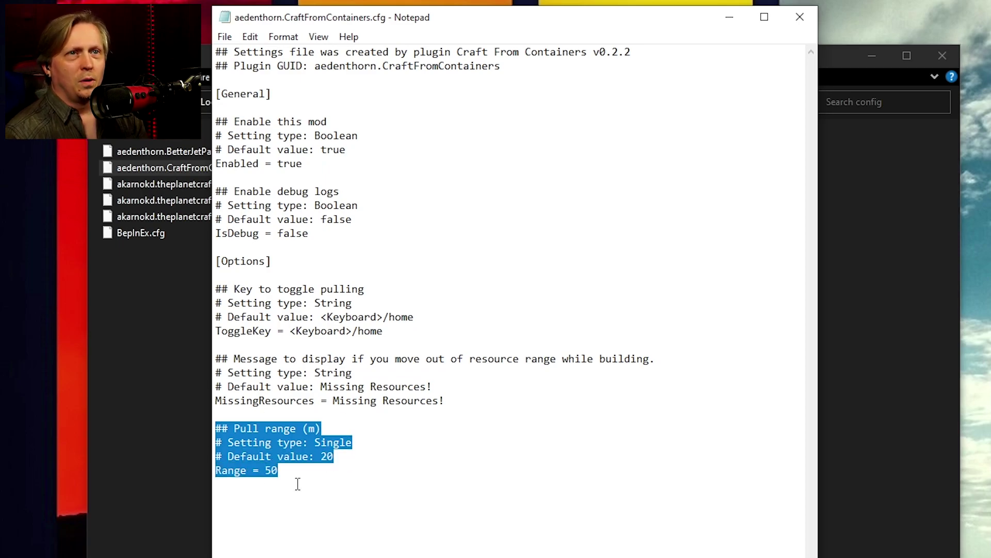
click(317, 474)
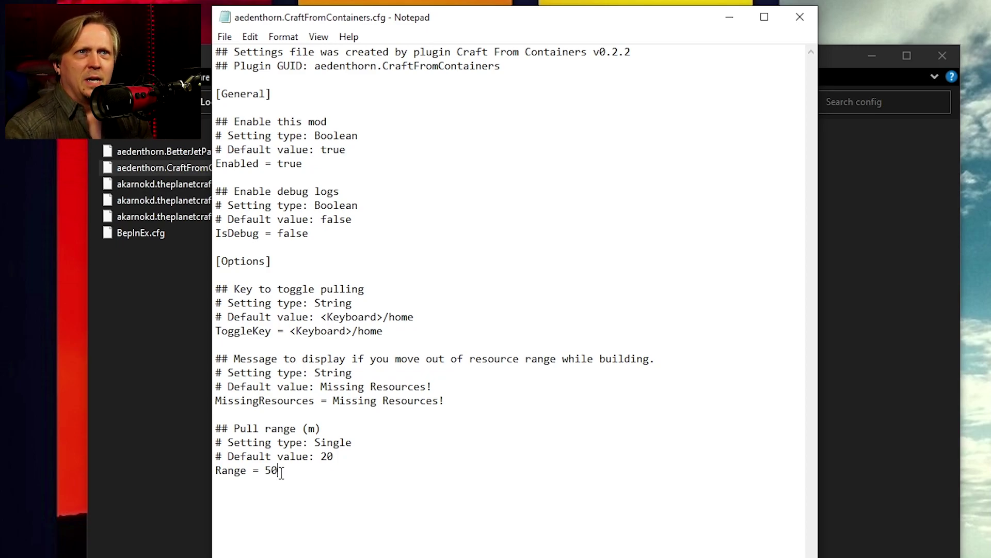
key(BackSpace)
key(BackSpace)
text(100)
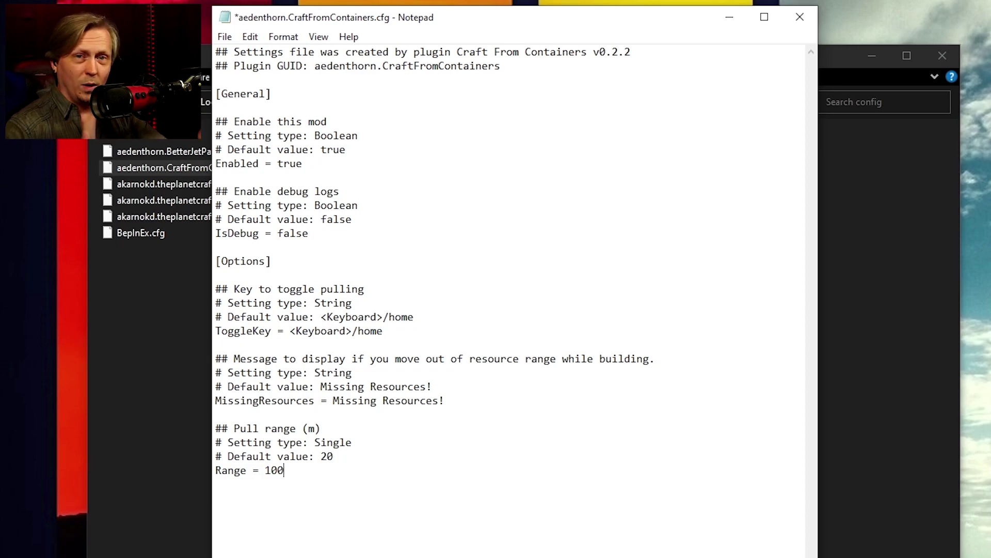
Save the CraftFromContainers file and close Notepad.
click(225, 36)
click(249, 106)
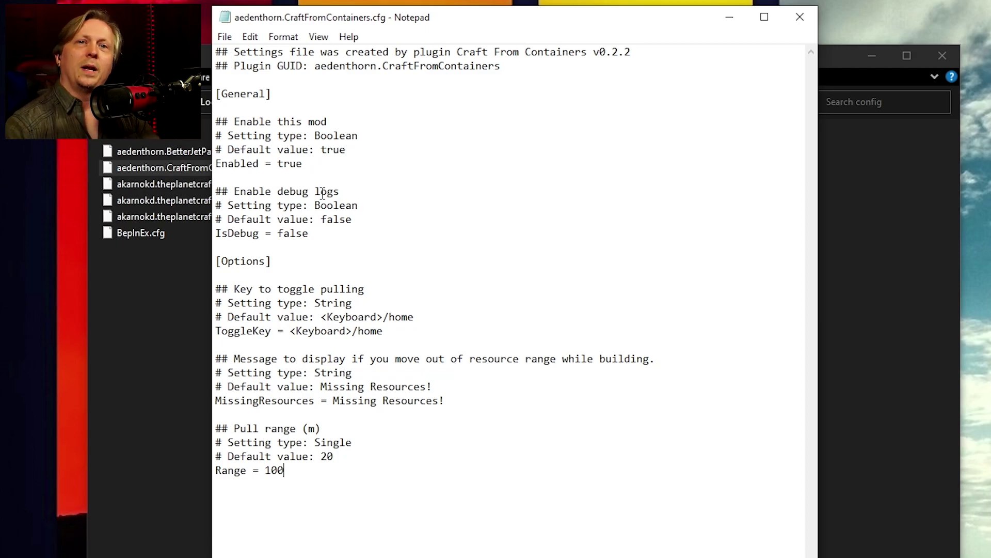
key(alt+F4)
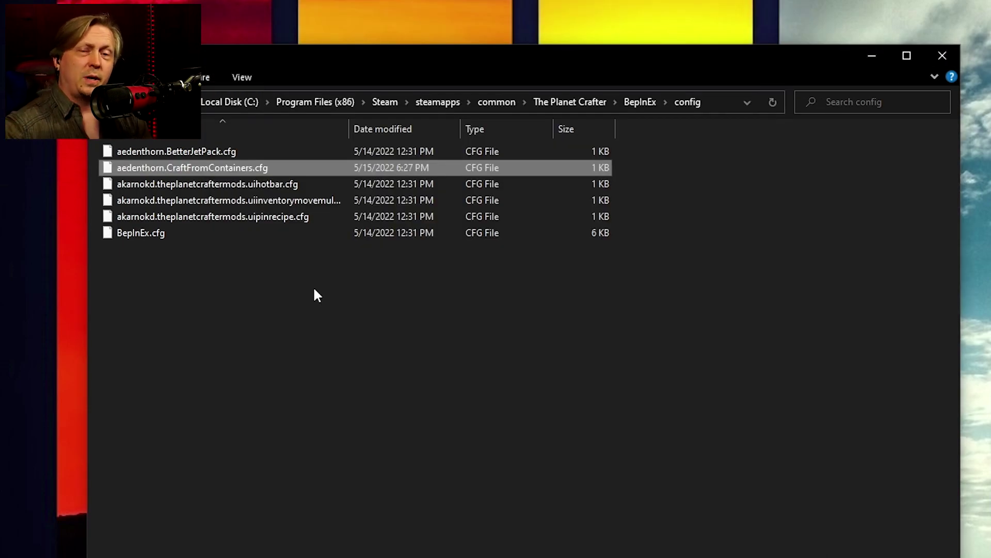
Open akarnokd.theplanetcraftermods.uipinrecipe.cfg, set ClearKey to P, and save it.
key(Down)
key(Down)
key(Down)
key(Return)
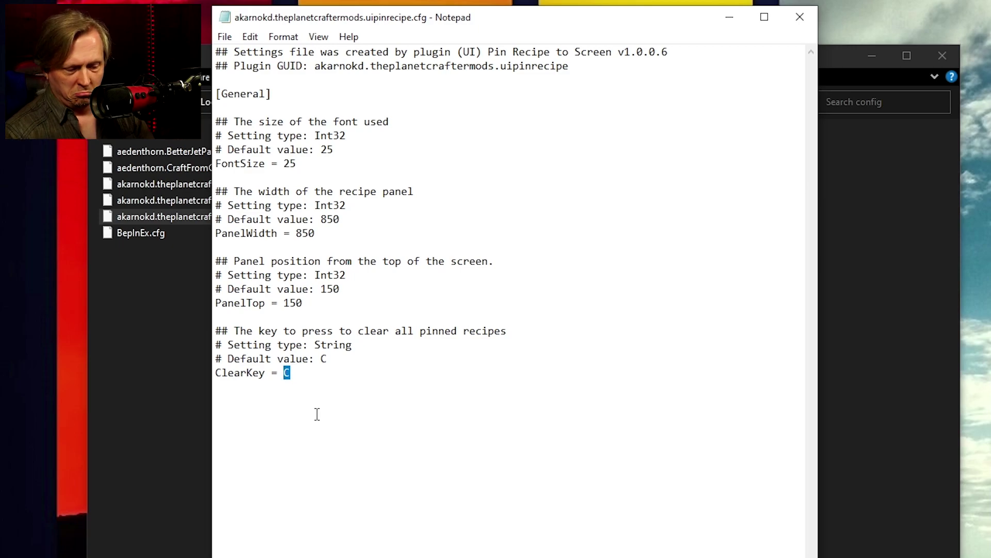
text(P)
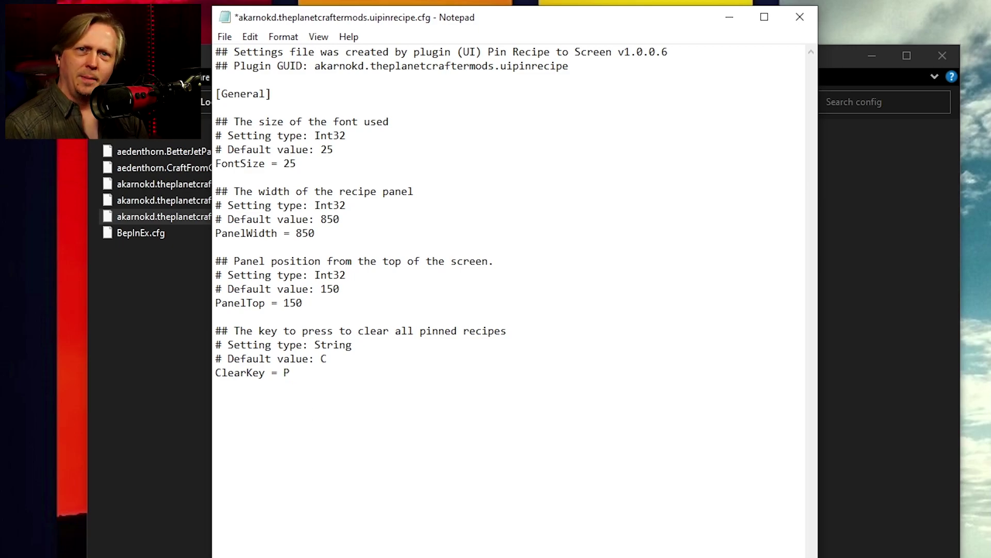
click(225, 37)
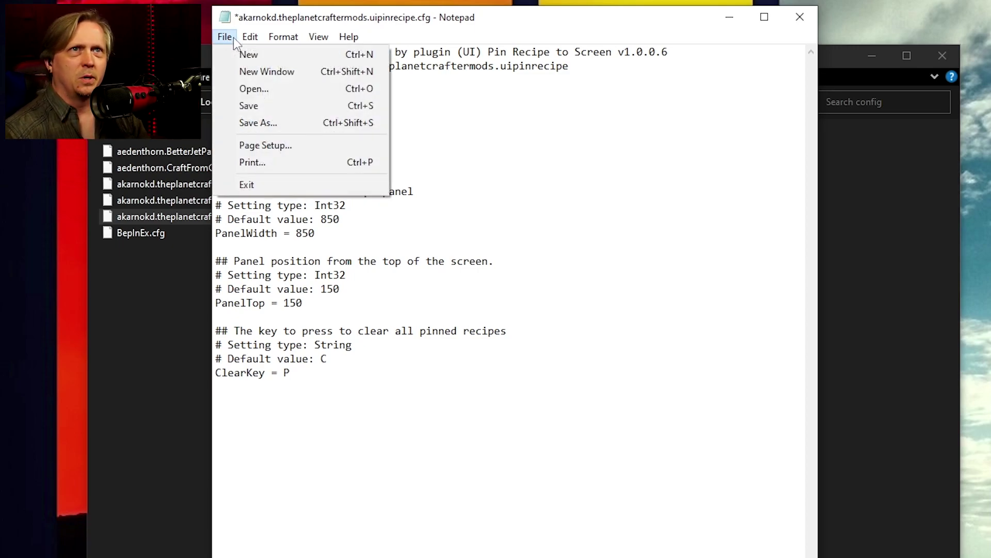
click(248, 106)
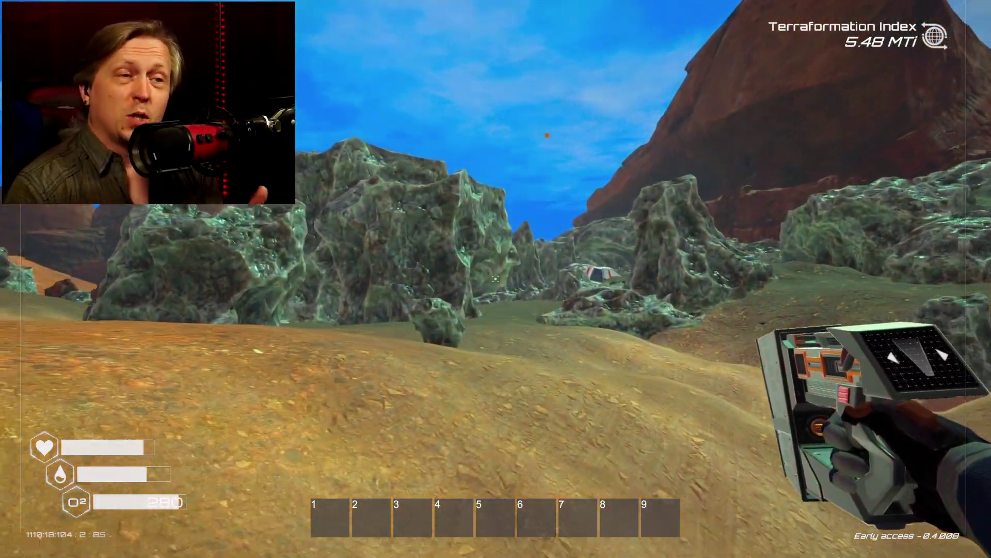
Walk through the valley into the cave and mine two aluminium rocks.
key(w)
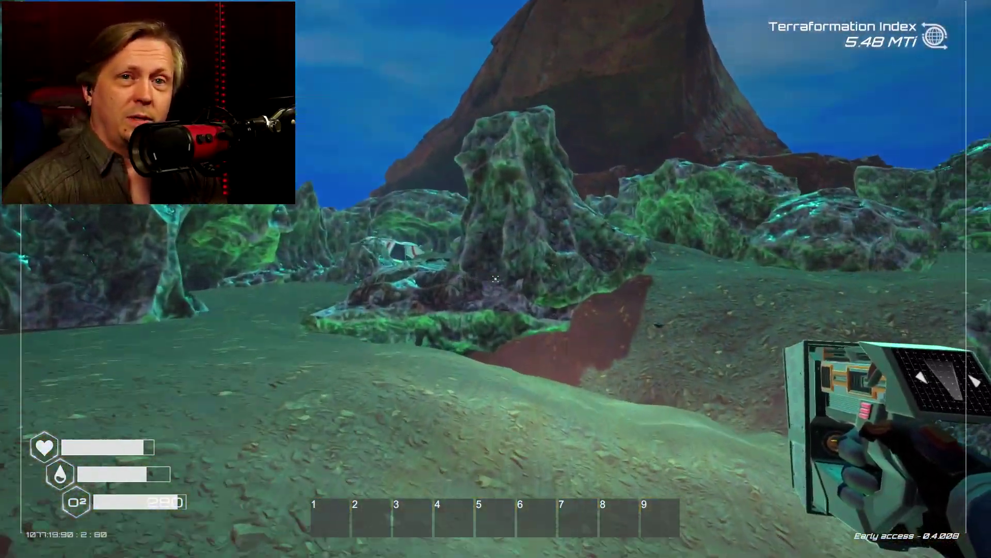
key(w)
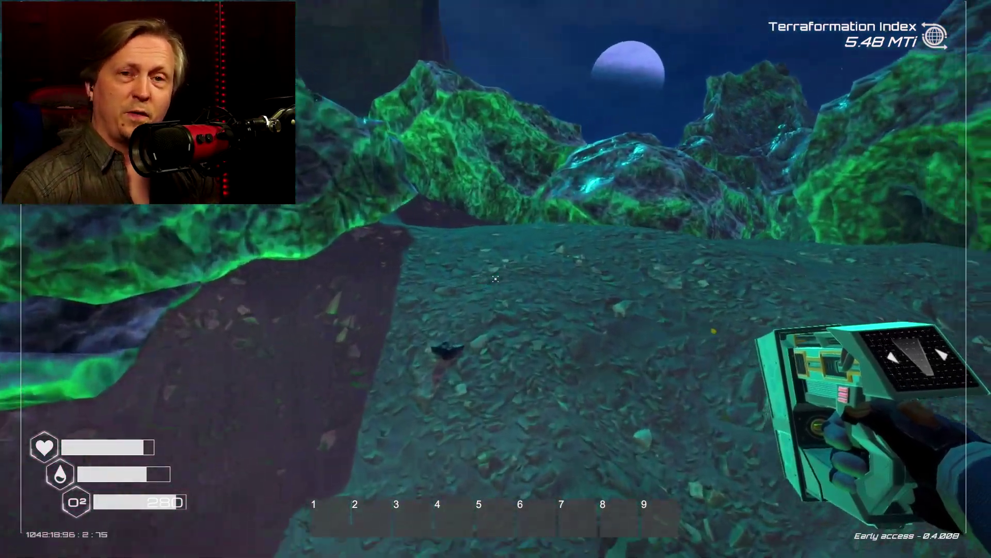
key(w)
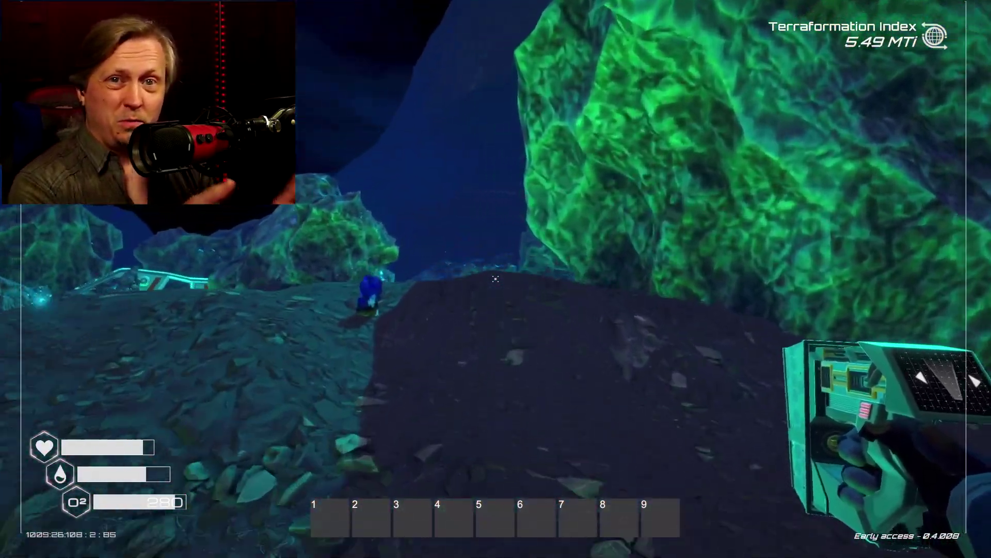
key(w)
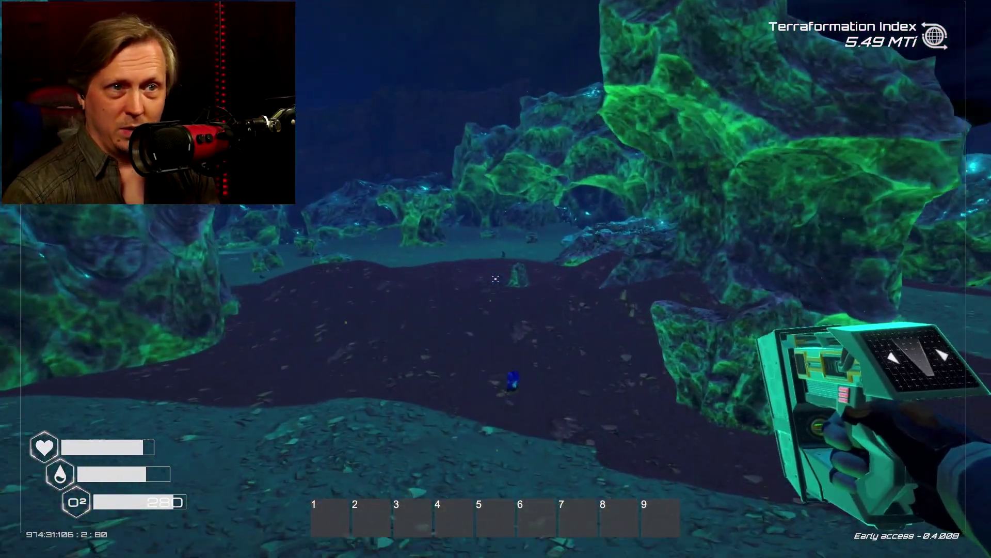
key(w)
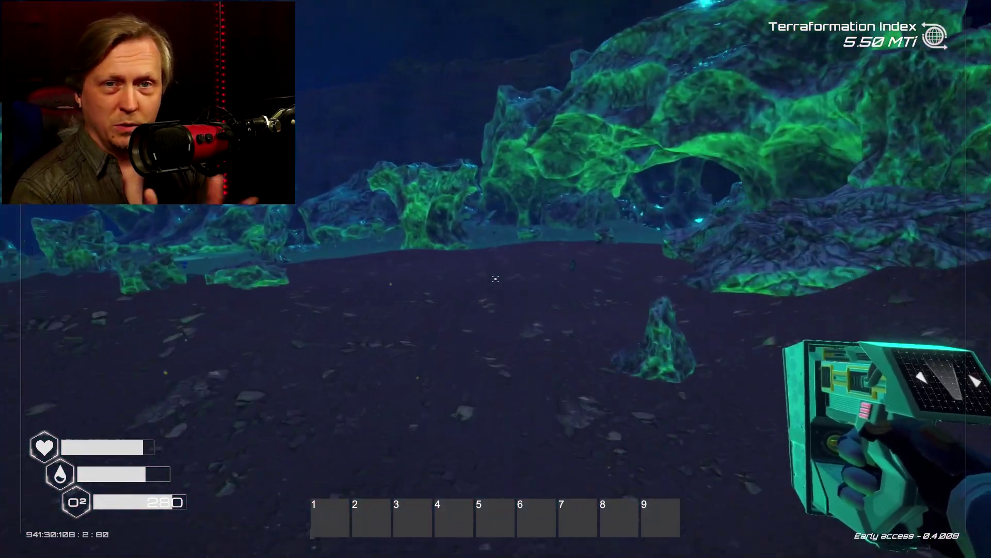
key(w)
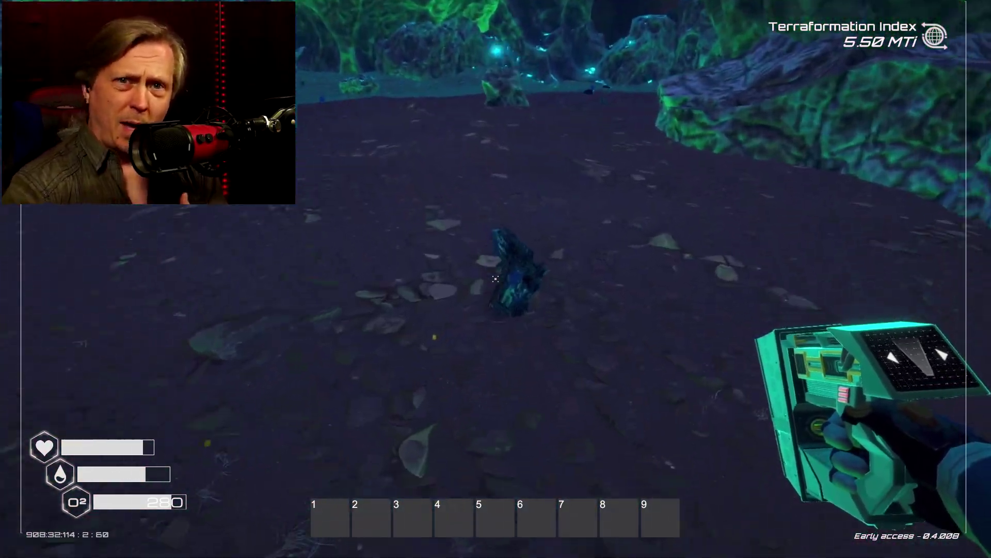
click(496, 279)
key(w)
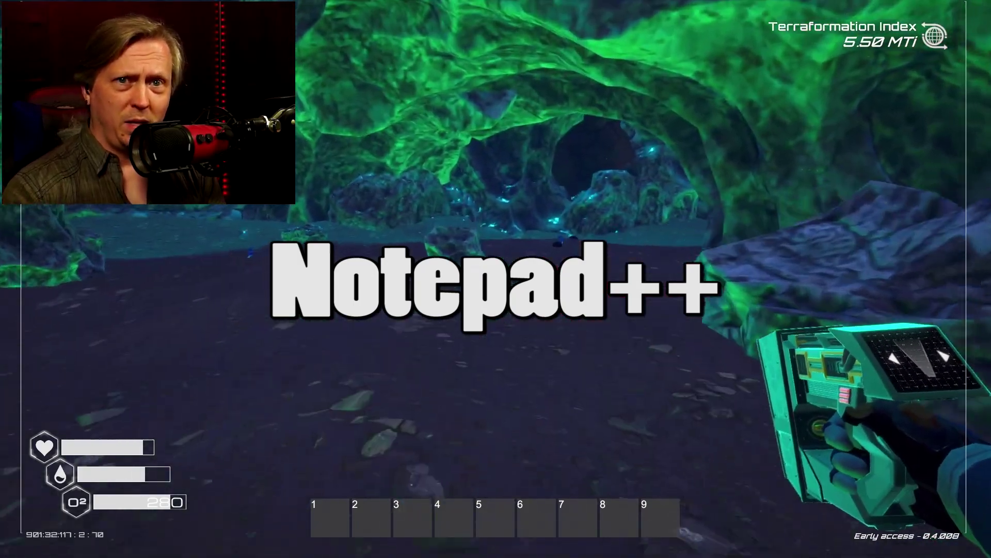
key(w)
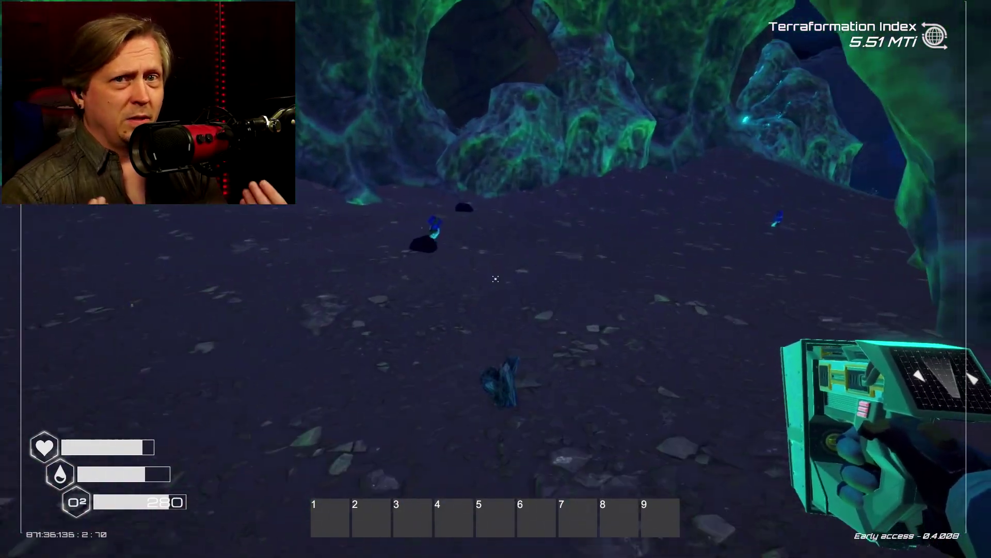
click(495, 278)
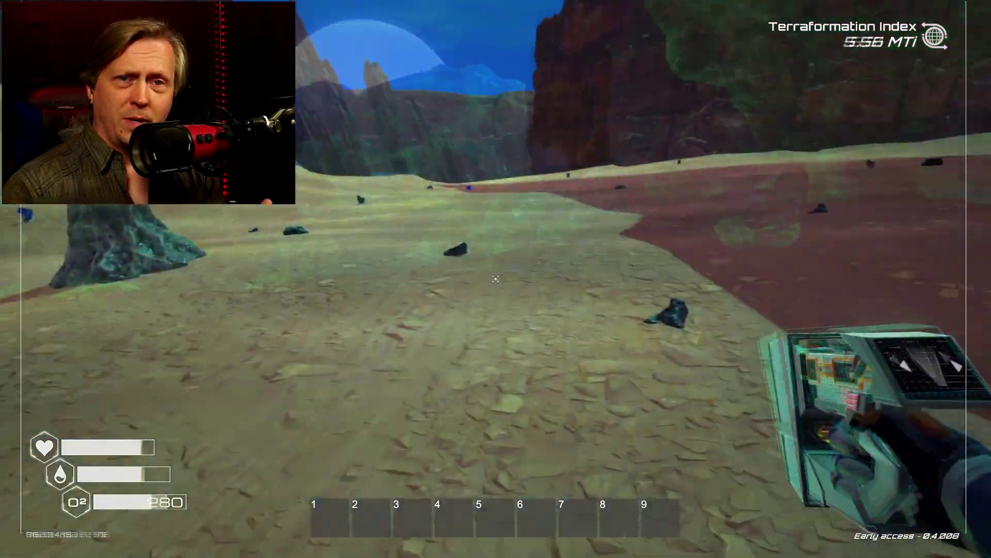
Cross the dunes and mine two iron rocks.
key(w)
key(w)
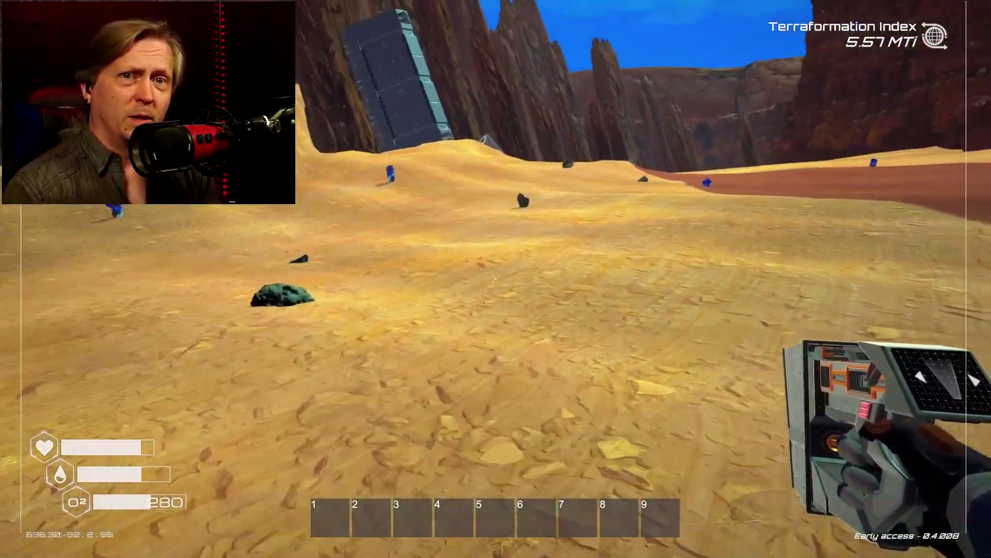
key(w)
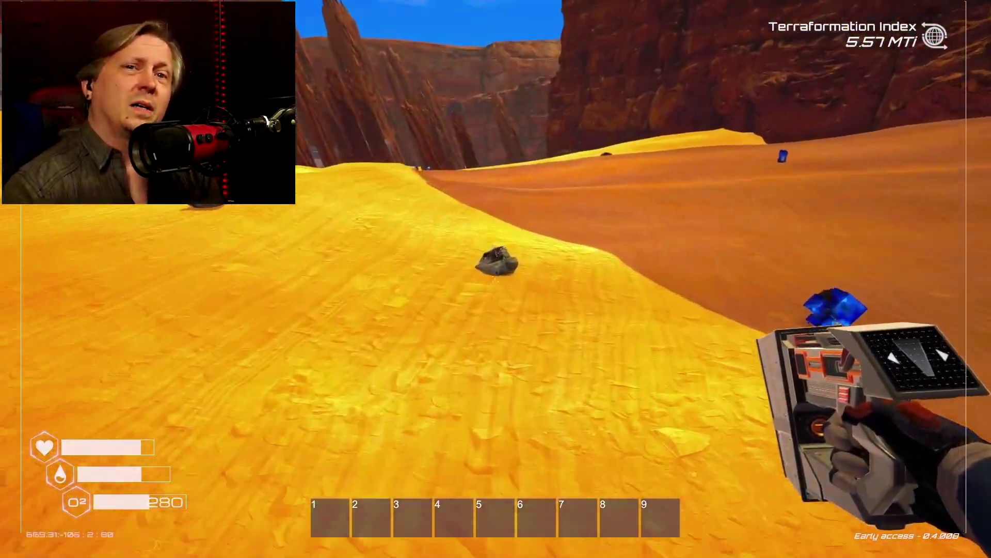
click(496, 278)
click(496, 279)
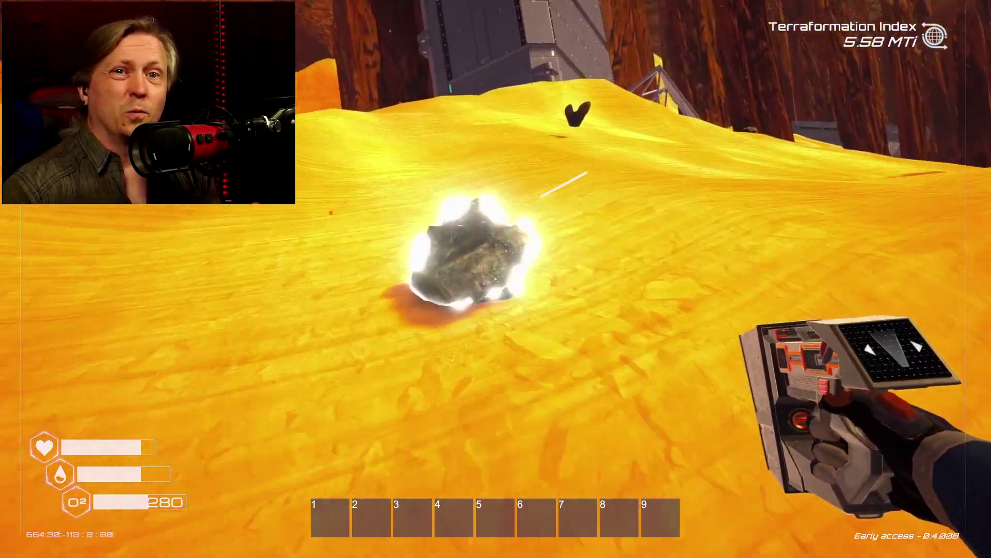
Head to the canyon pillars and mine the Sulfur deposit and two Osmium deposits.
key(w)
key(w)
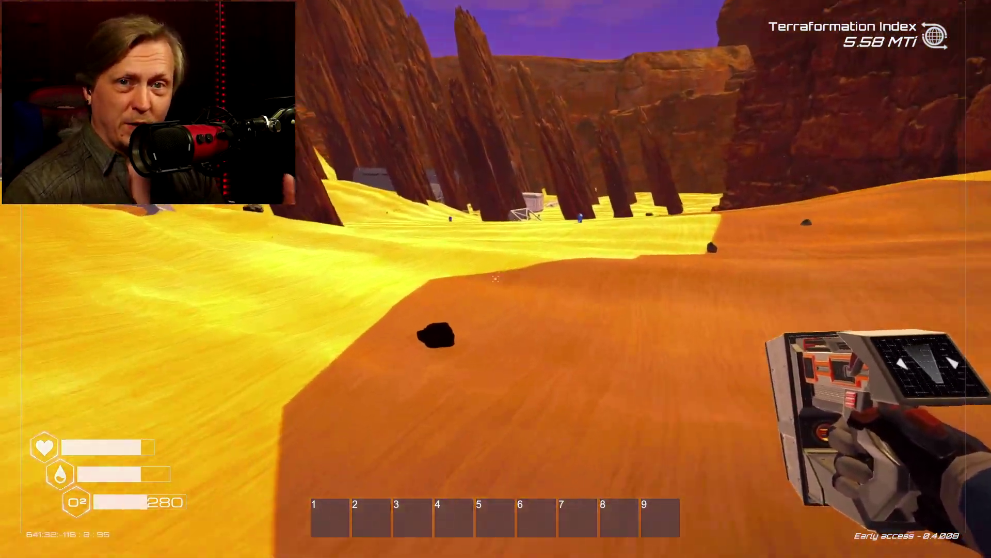
key(w)
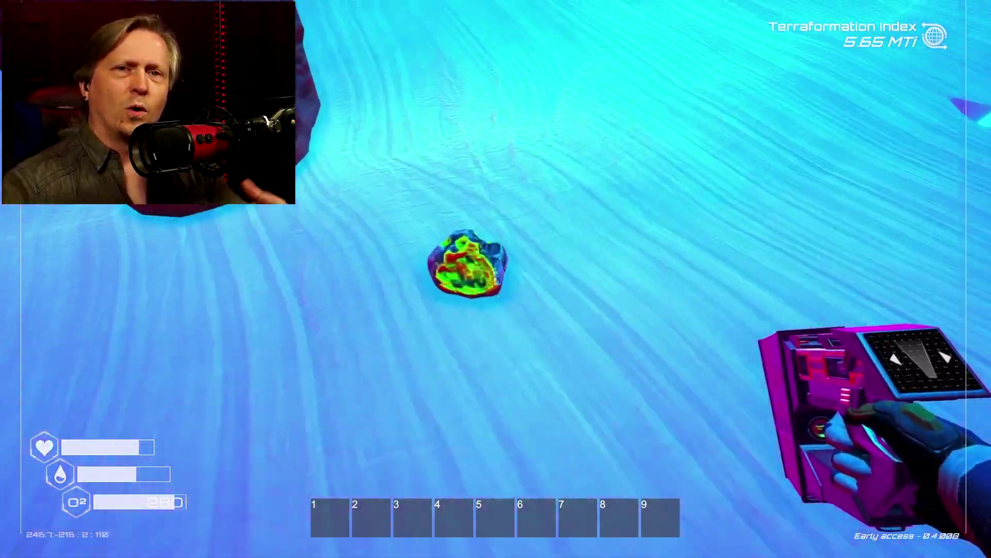
click(496, 279)
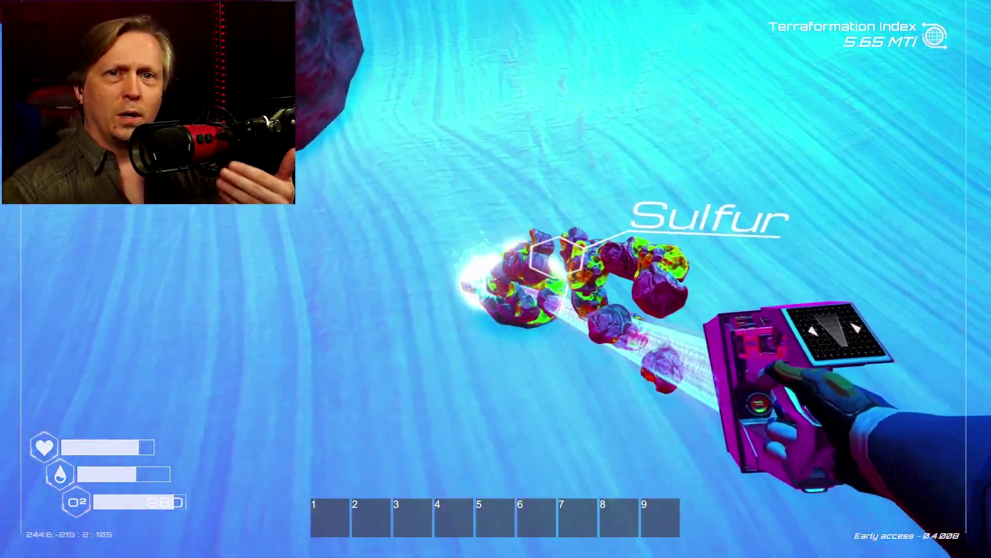
key(w)
click(496, 278)
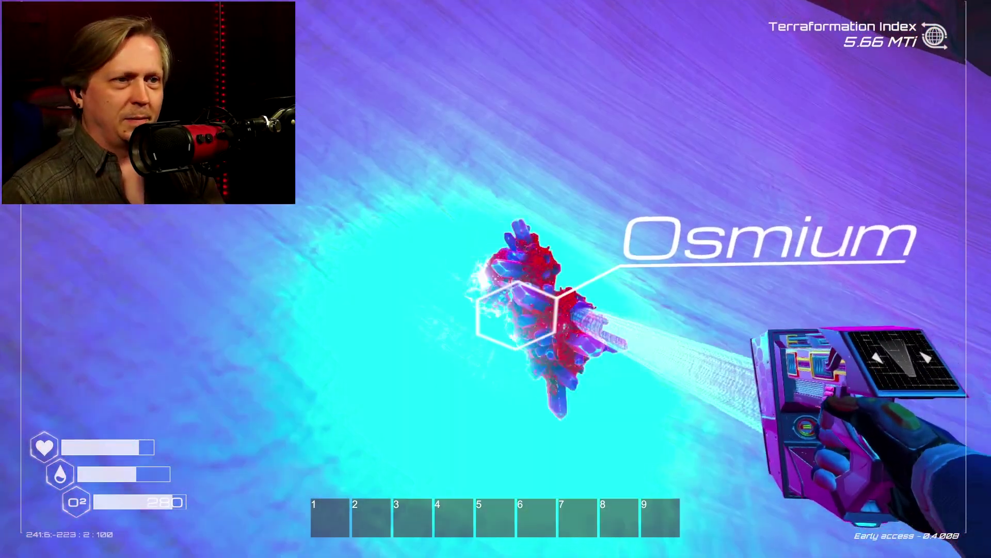
key(w)
click(496, 279)
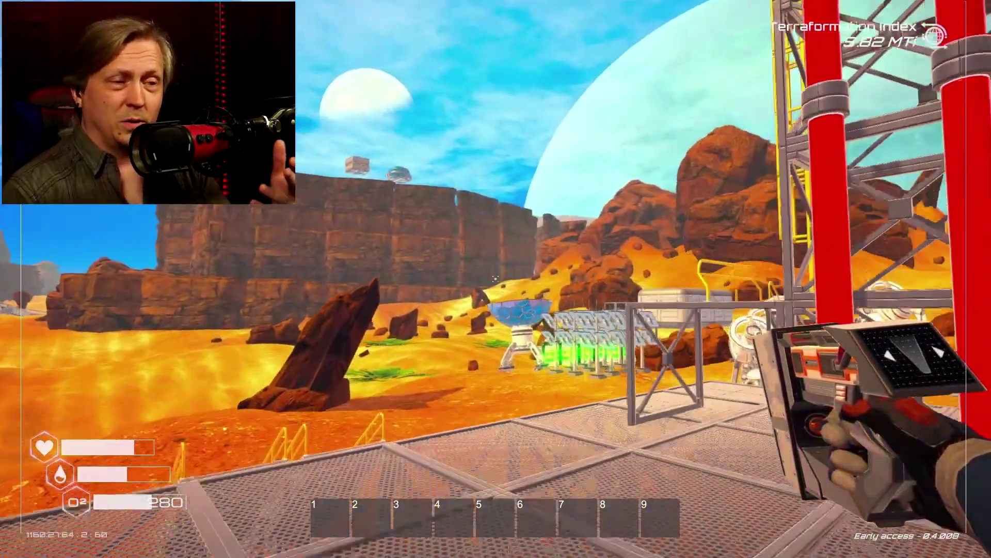
Walk off the platform past the dome to the base staircase.
key(w)
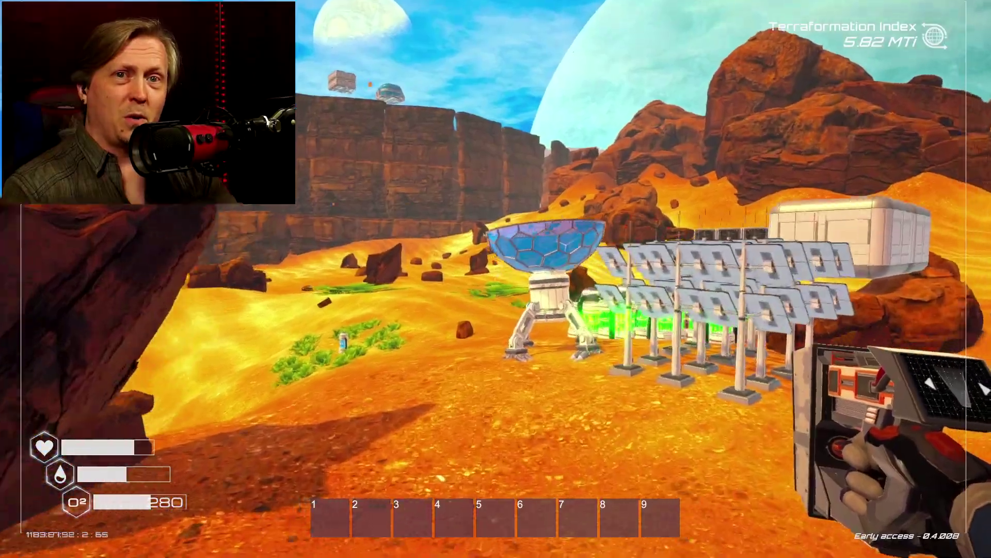
key(w)
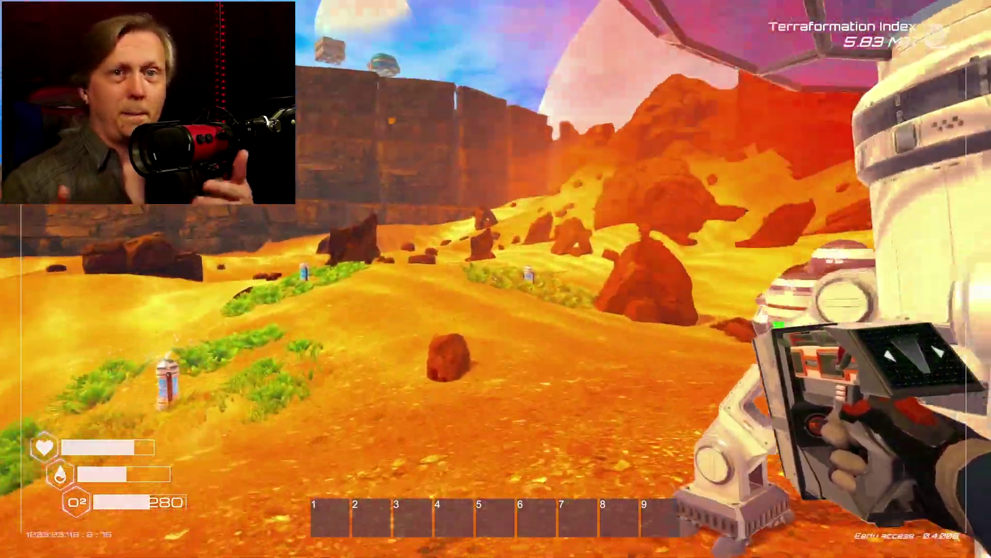
key(w)
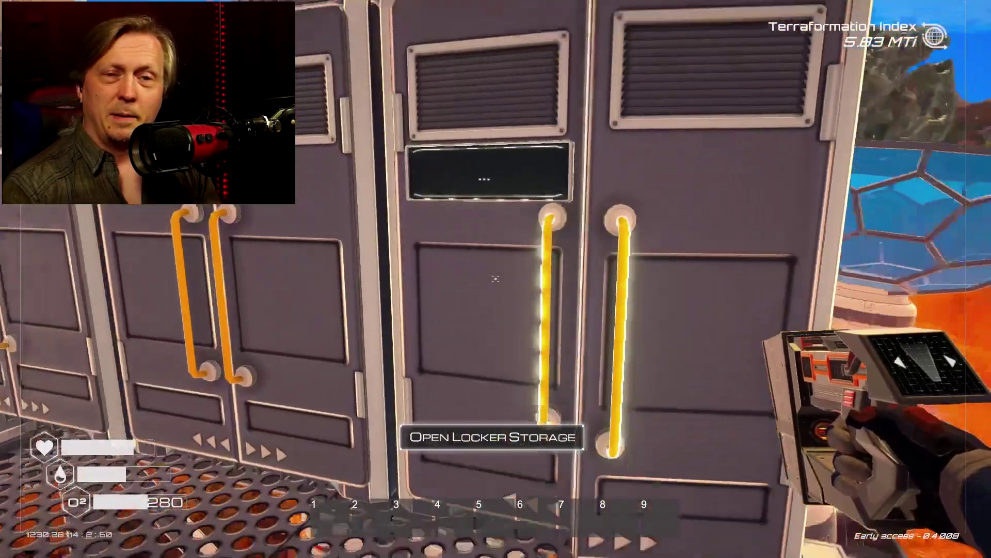
Transfer the Aluminium, Iron, Osmium and Seed Nulna into the base storage container.
key(e)
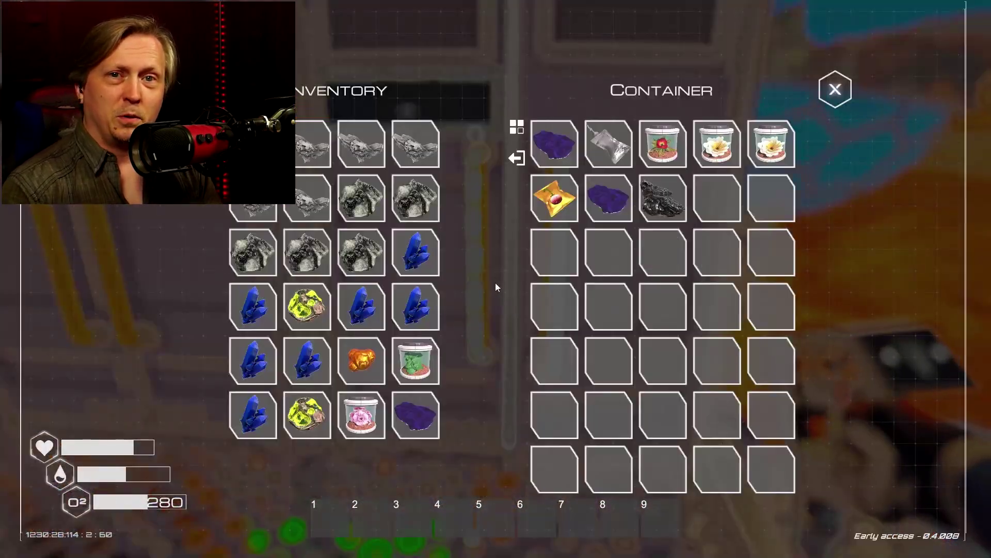
click(326, 216)
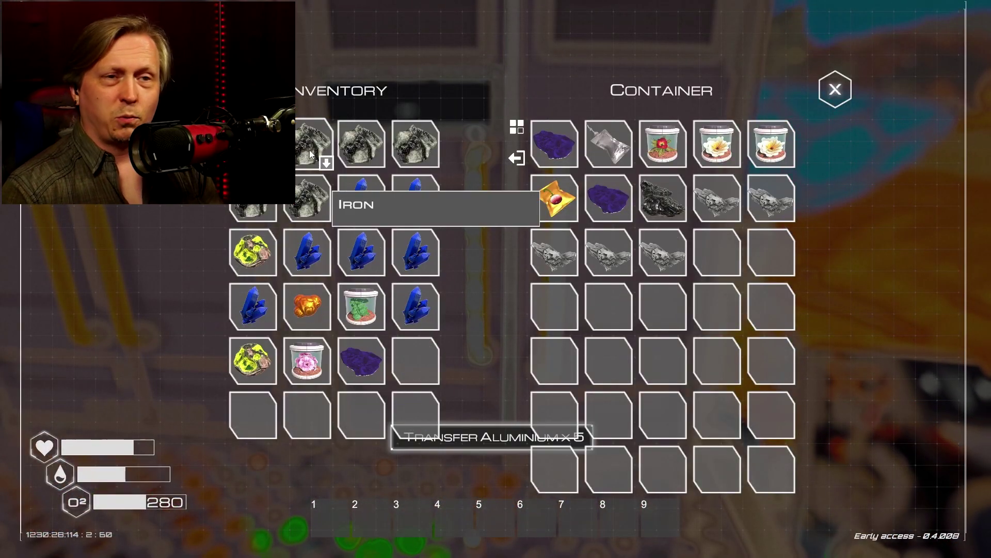
click(326, 163)
click(327, 217)
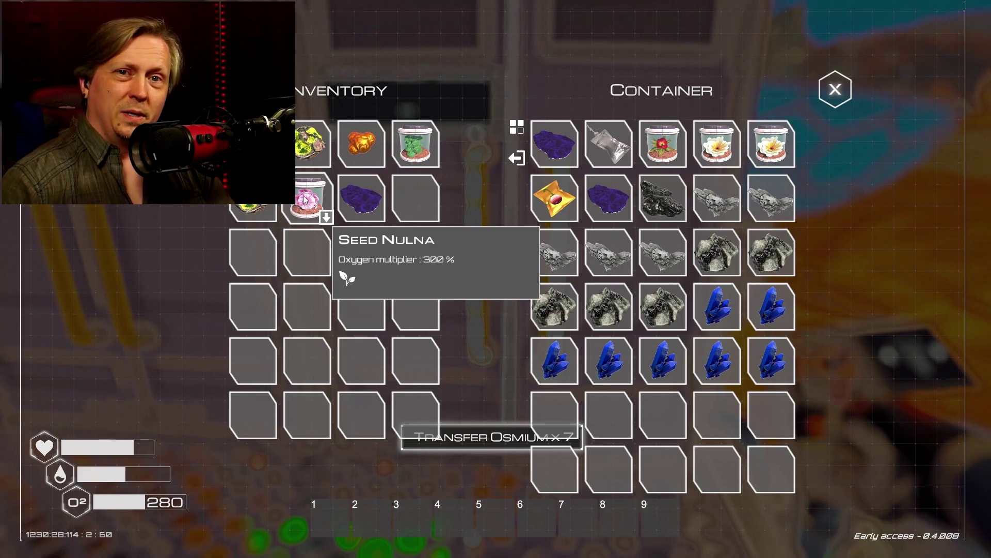
click(326, 216)
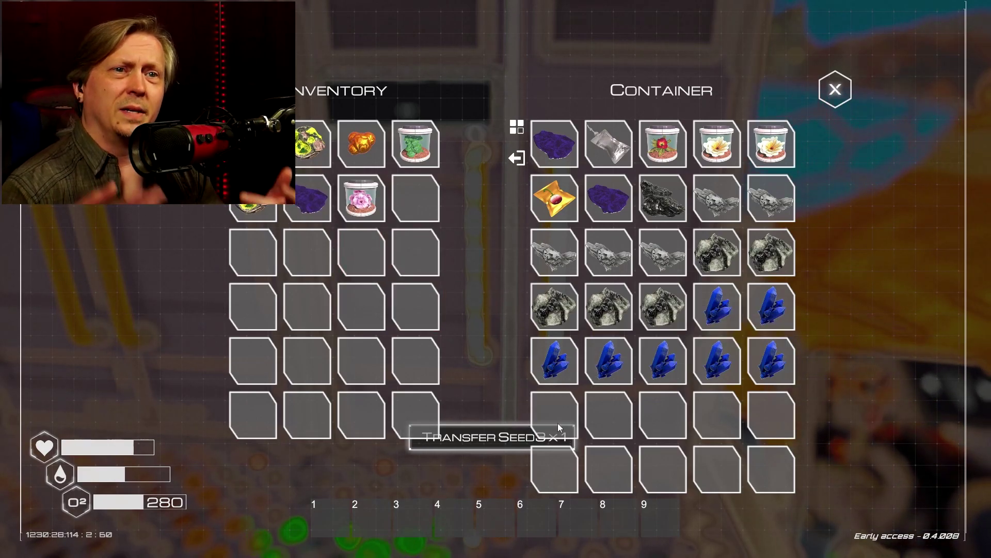
key(Escape)
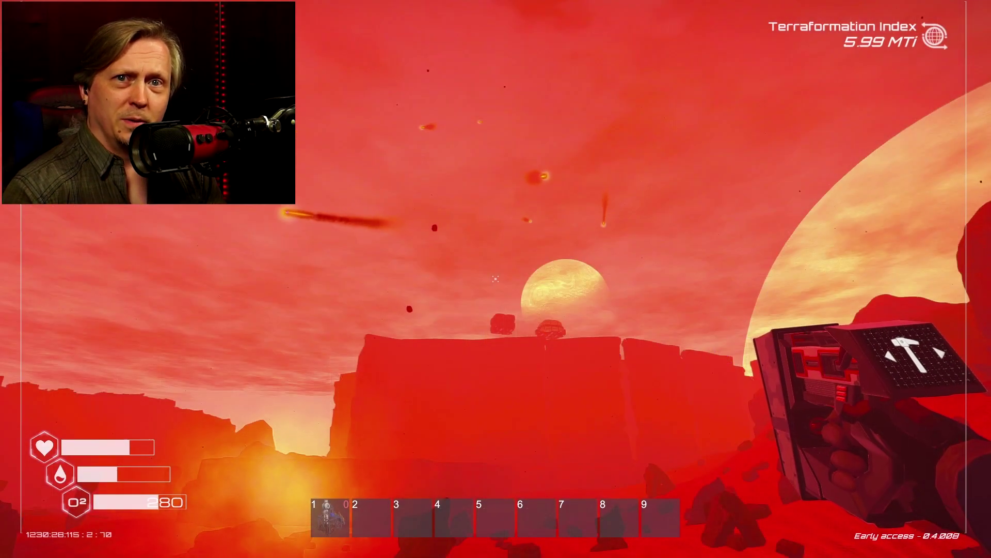